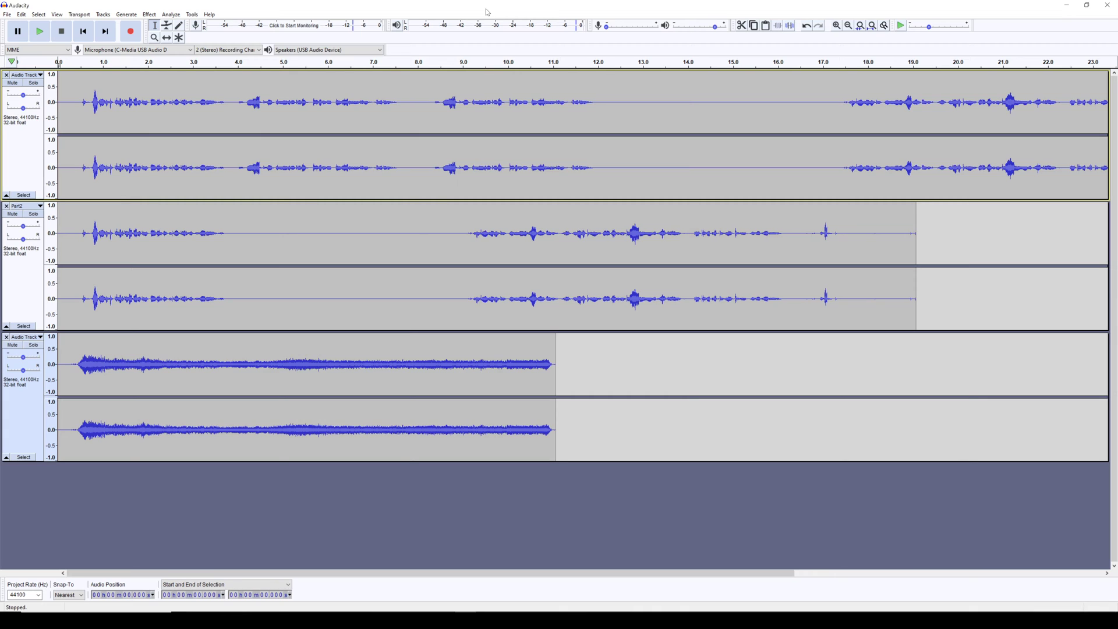
{"action": "left_click_drag", "start_coordinate": [428, 102], "coordinate": [603, 419]}
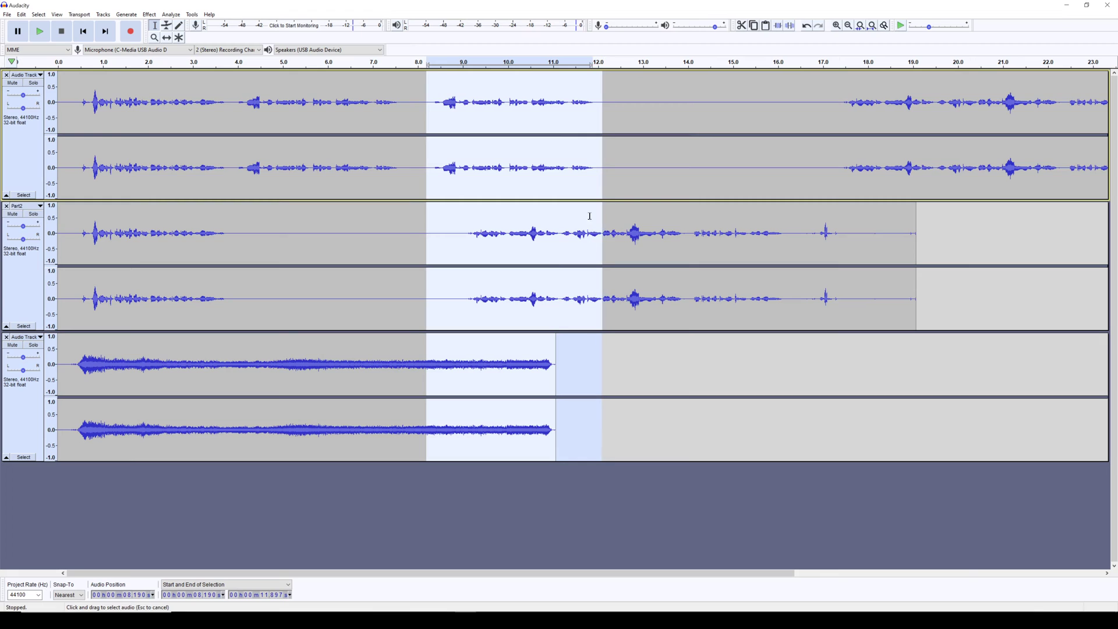
{"action": "left_click", "coordinate": [605, 104]}
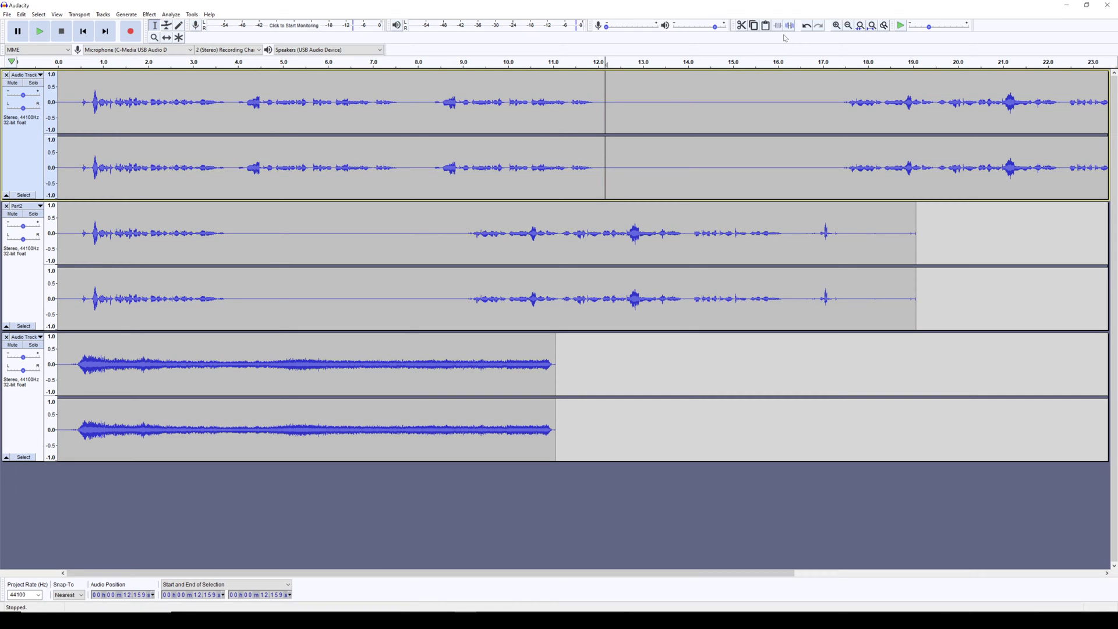
{"action": "left_click", "coordinate": [22, 14]}
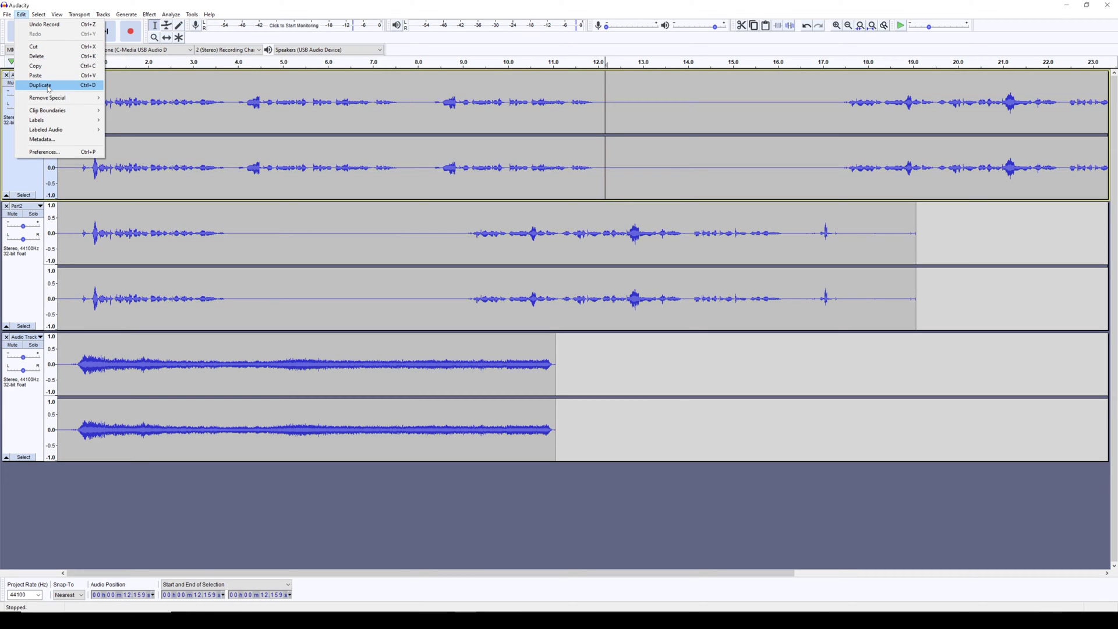
{"action": "key", "text": "Escape"}
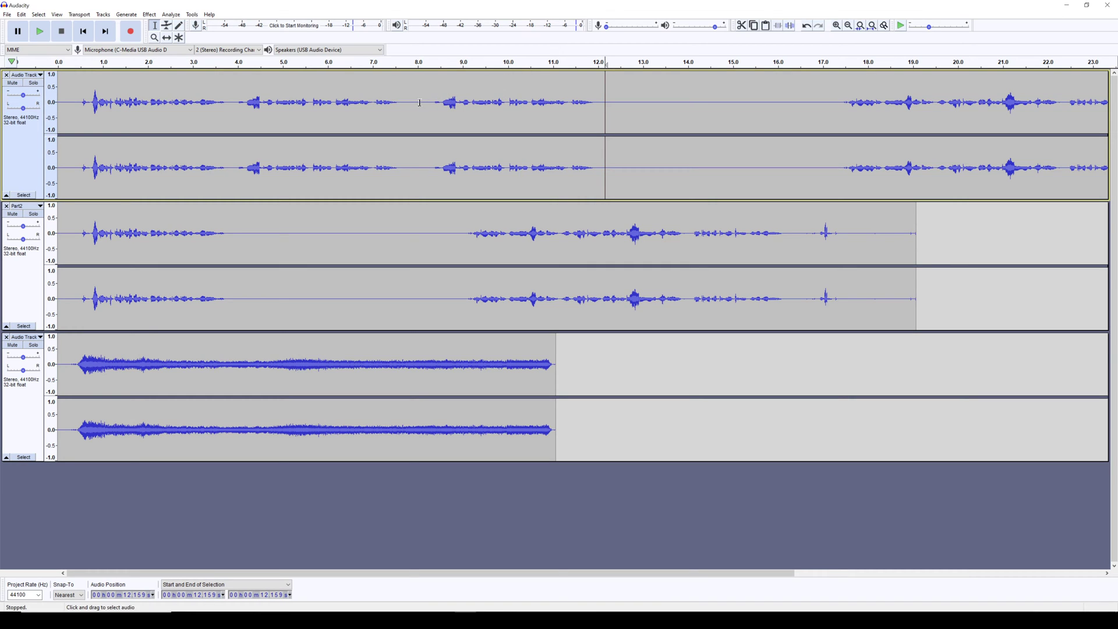
{"action": "left_click_drag", "start_coordinate": [424, 104], "coordinate": [608, 104]}
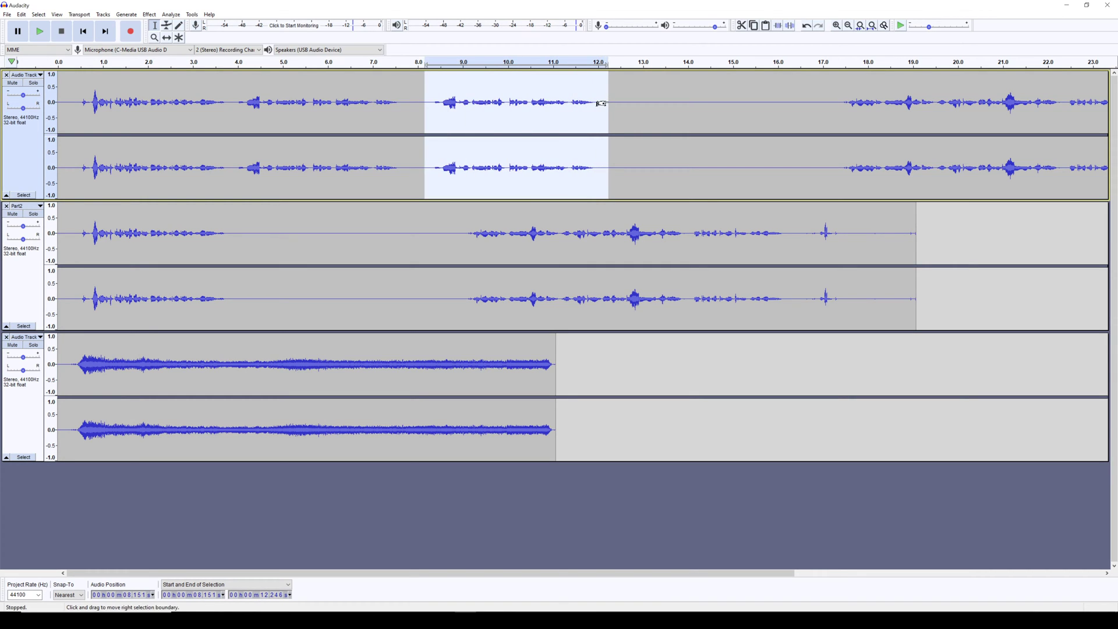
{"action": "left_click", "coordinate": [149, 14]}
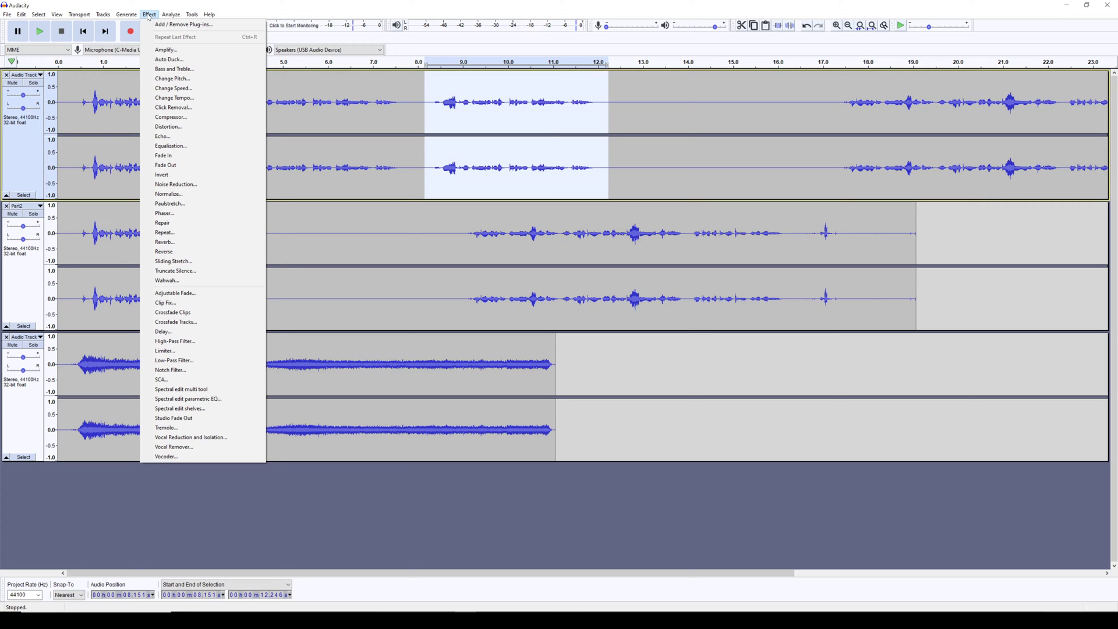
{"action": "left_click", "coordinate": [149, 16]}
{"action": "left_click", "coordinate": [502, 156]}
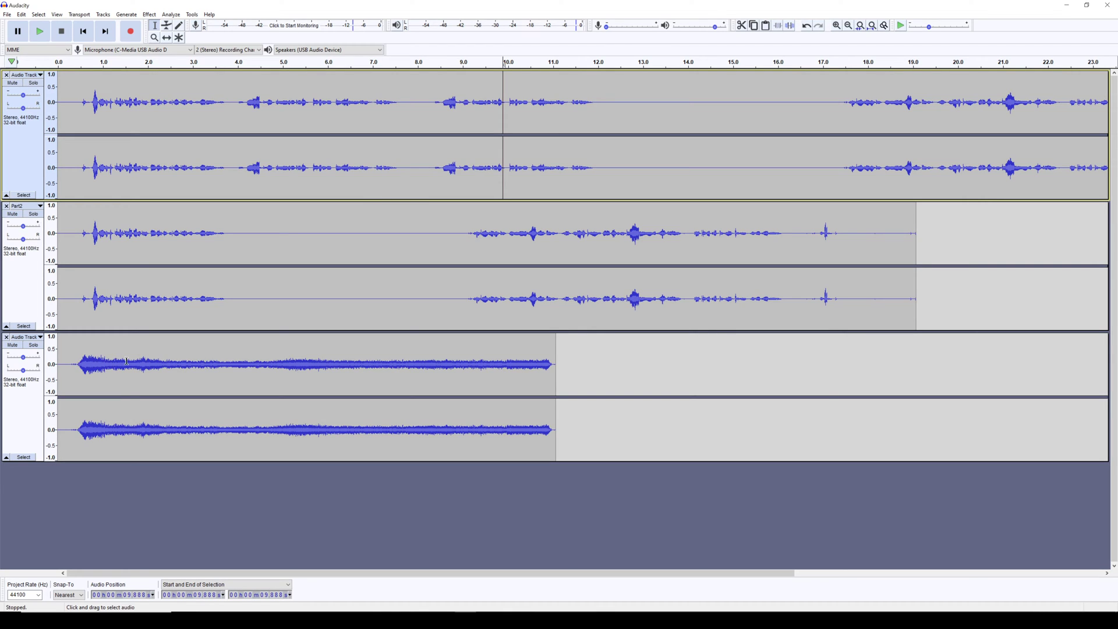
- Capture a noise profile from about 4.08 to 4.32 s of the third audio track, then clear the selection
{"action": "left_click_drag", "start_coordinate": [242, 363], "coordinate": [252, 364]}
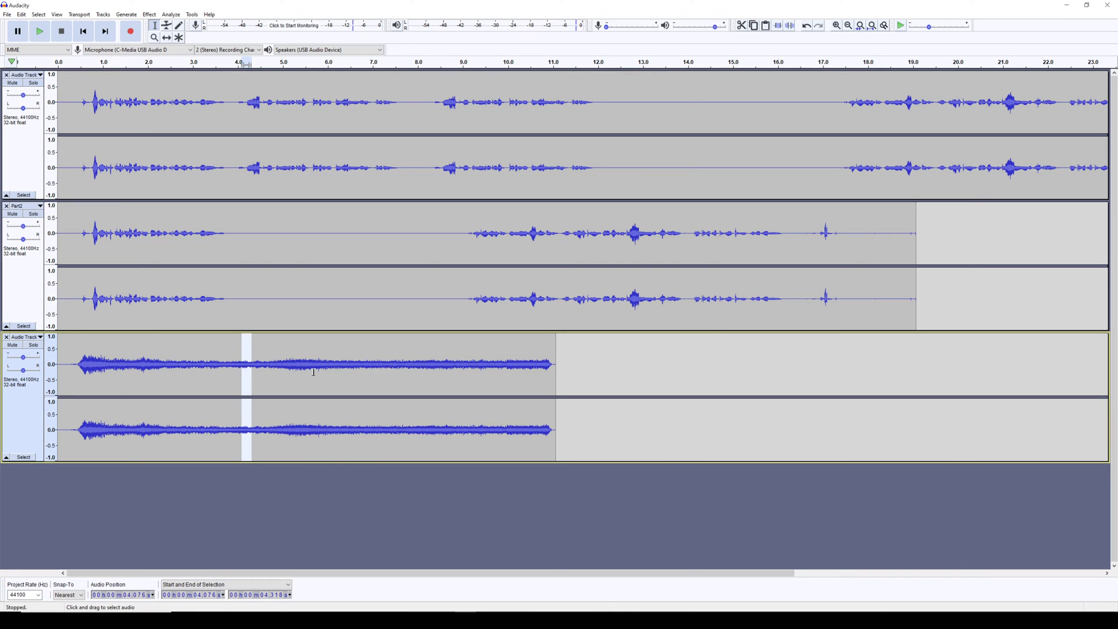
{"action": "left_click", "coordinate": [150, 15]}
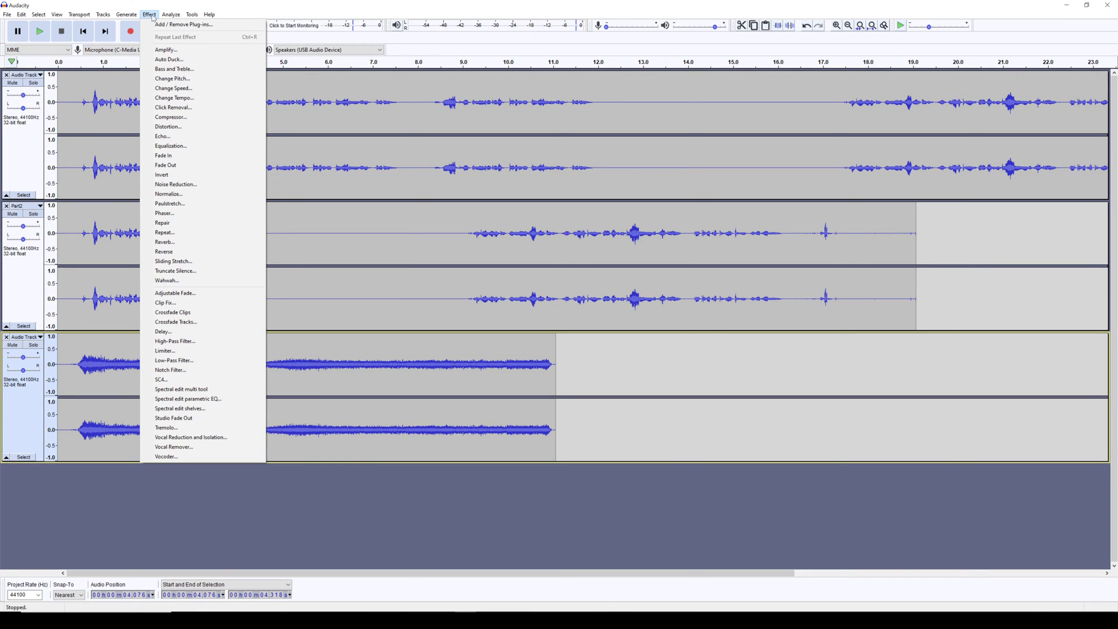
{"action": "left_click", "coordinate": [177, 185]}
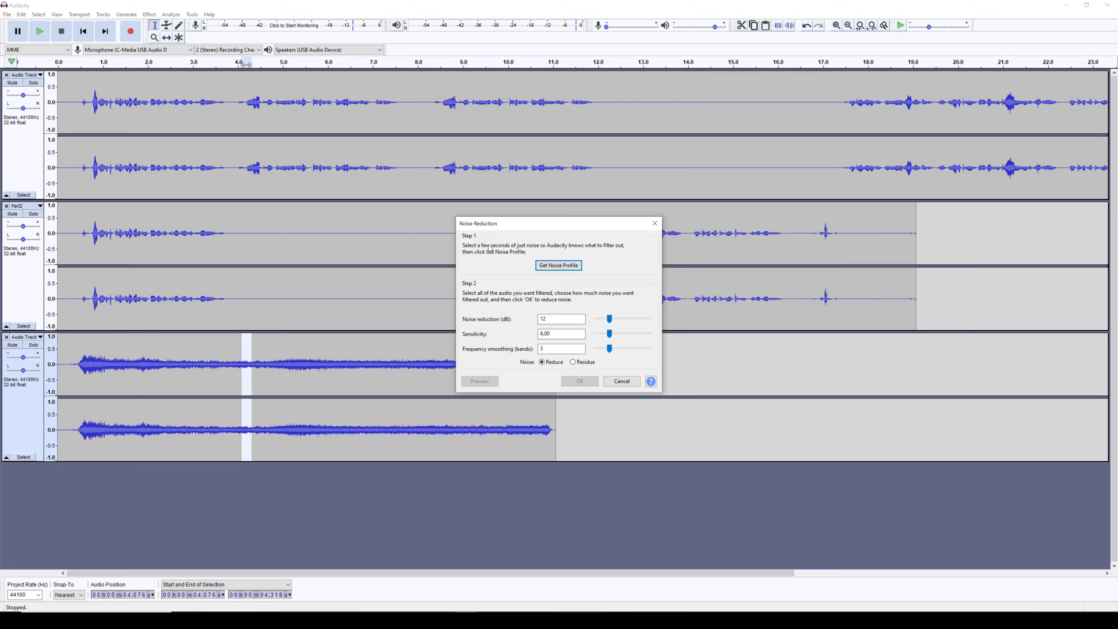
{"action": "left_click", "coordinate": [560, 266]}
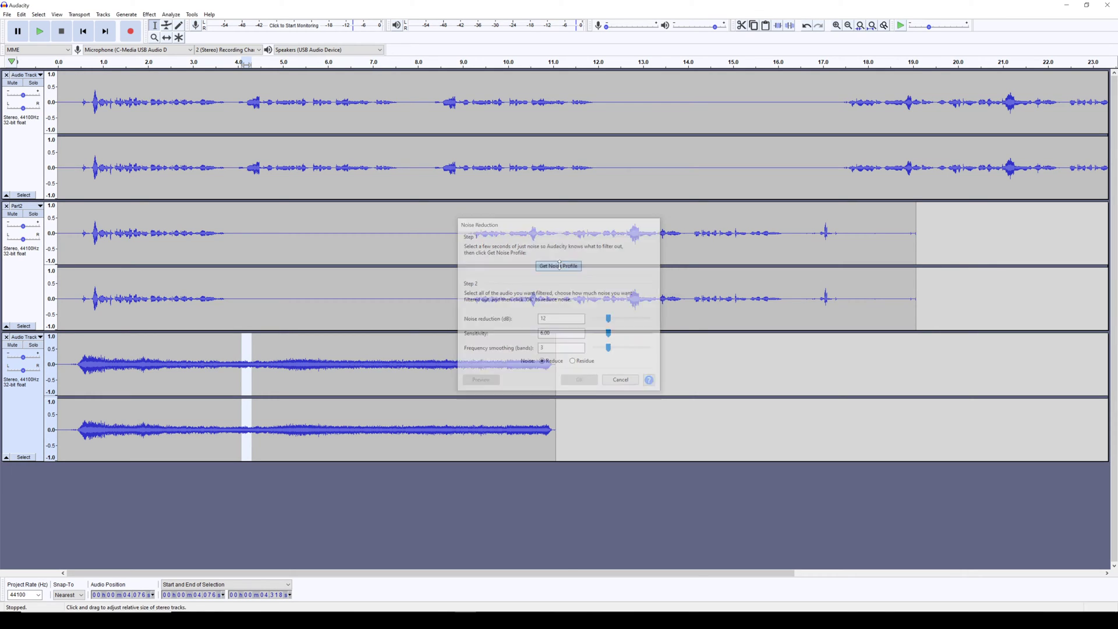
{"action": "left_click", "coordinate": [344, 363]}
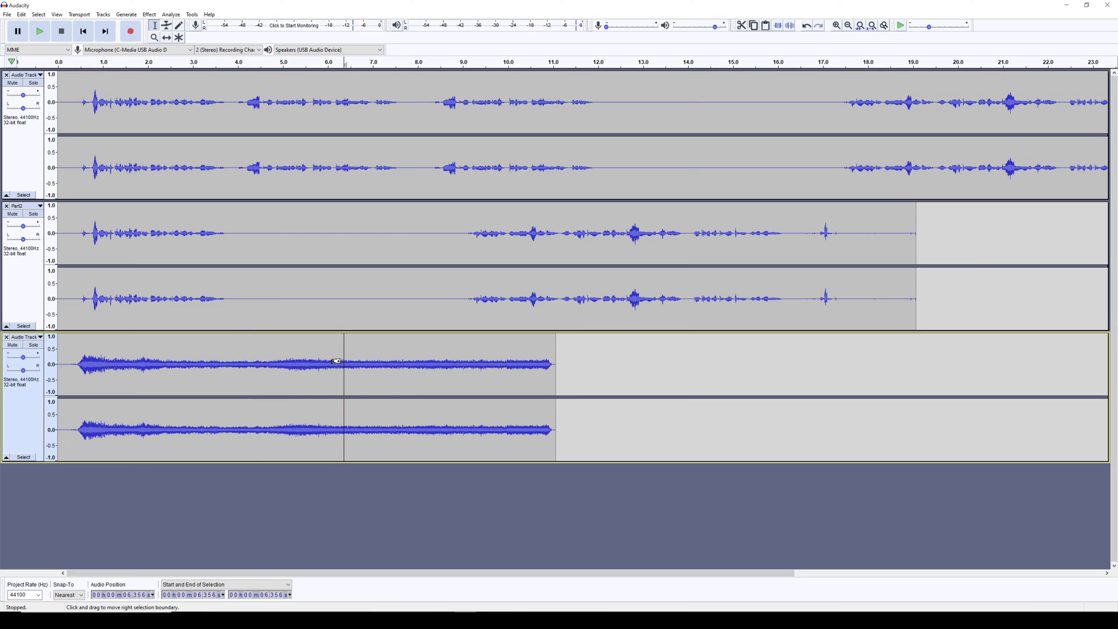
- Mute the first track and Part2, and apply Noise Reduction to the whole third track with 12 dB, sensitivity 6.00 and 3 smoothing bands
{"action": "left_click", "coordinate": [24, 457]}
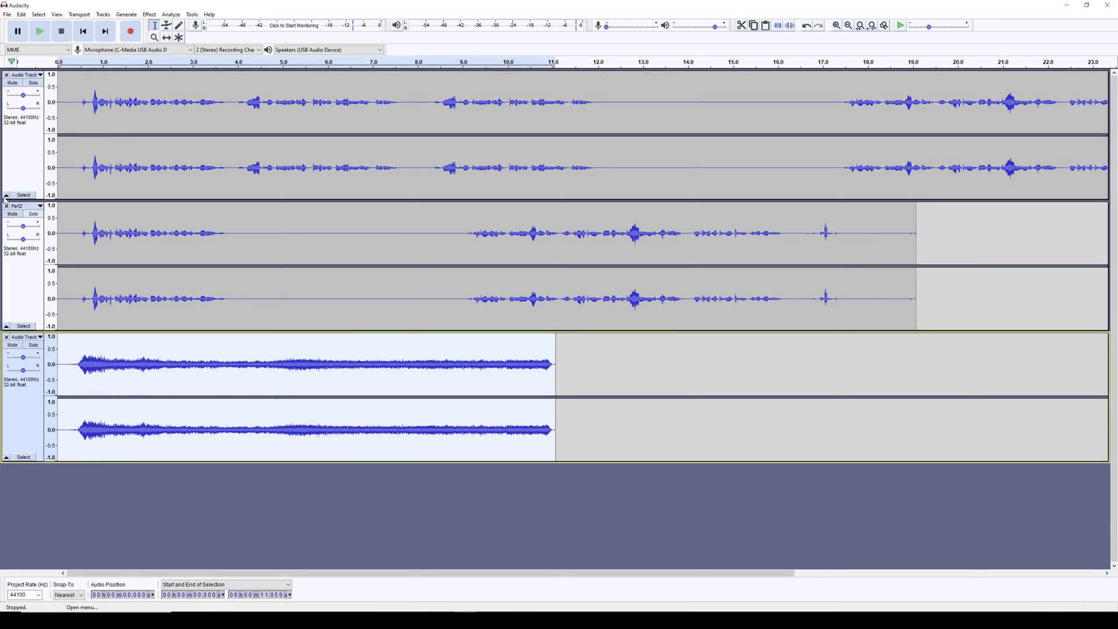
{"action": "left_click", "coordinate": [12, 213]}
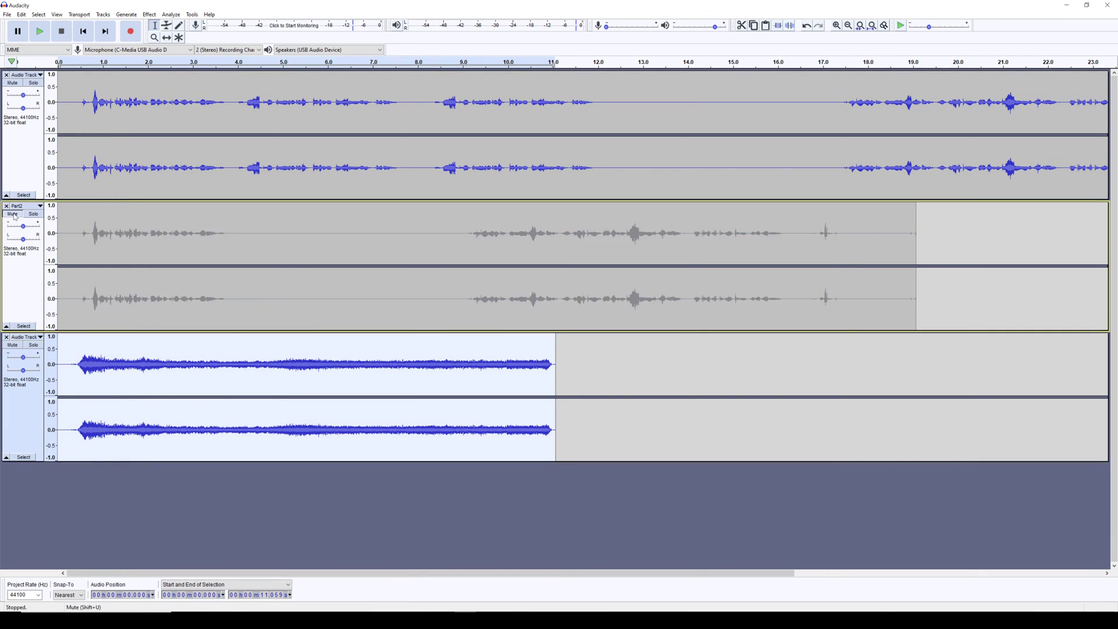
{"action": "left_click", "coordinate": [12, 83]}
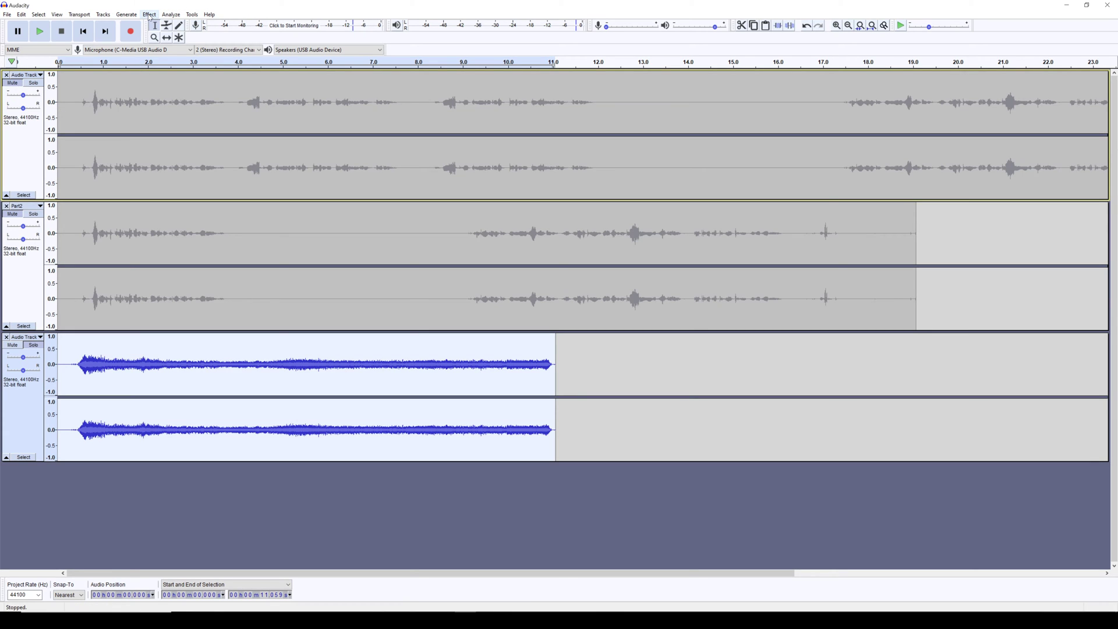
{"action": "left_click", "coordinate": [149, 14]}
{"action": "left_click", "coordinate": [175, 184]}
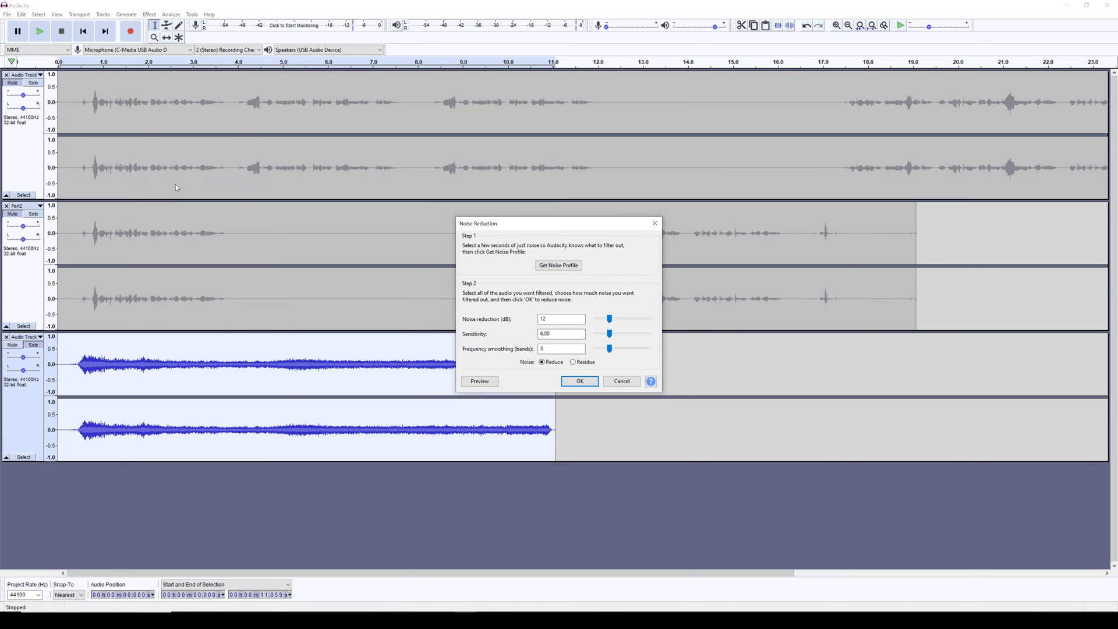
{"action": "left_click", "coordinate": [579, 381]}
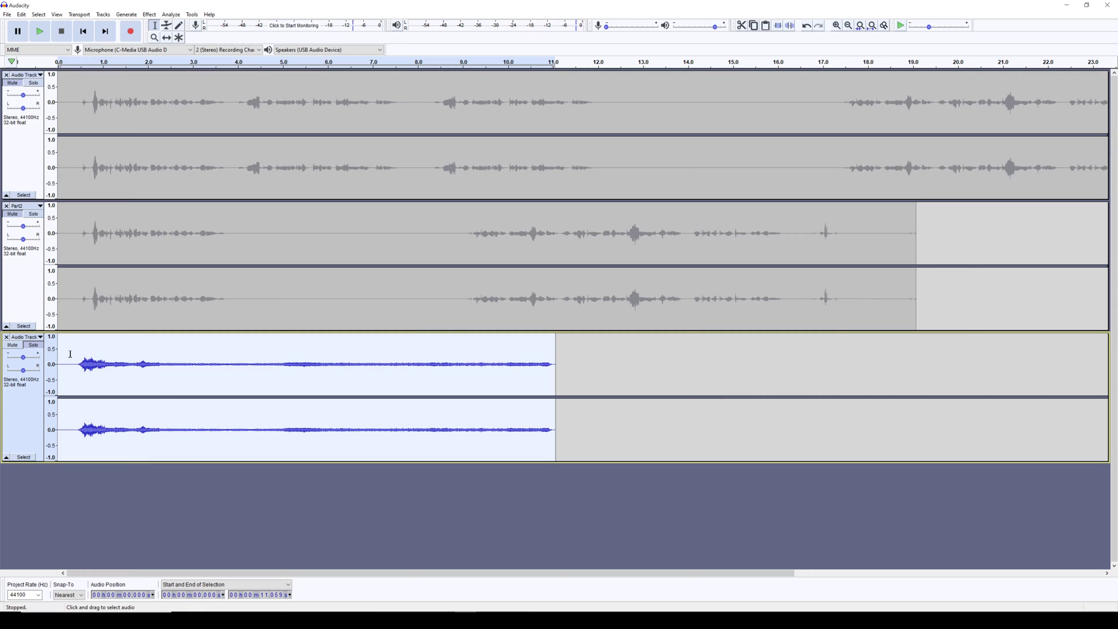
- Turn off solo for the third track so that all three tracks are audible
{"action": "left_click", "coordinate": [37, 346]}
{"action": "left_click", "coordinate": [37, 347]}
{"action": "left_click", "coordinate": [37, 347]}
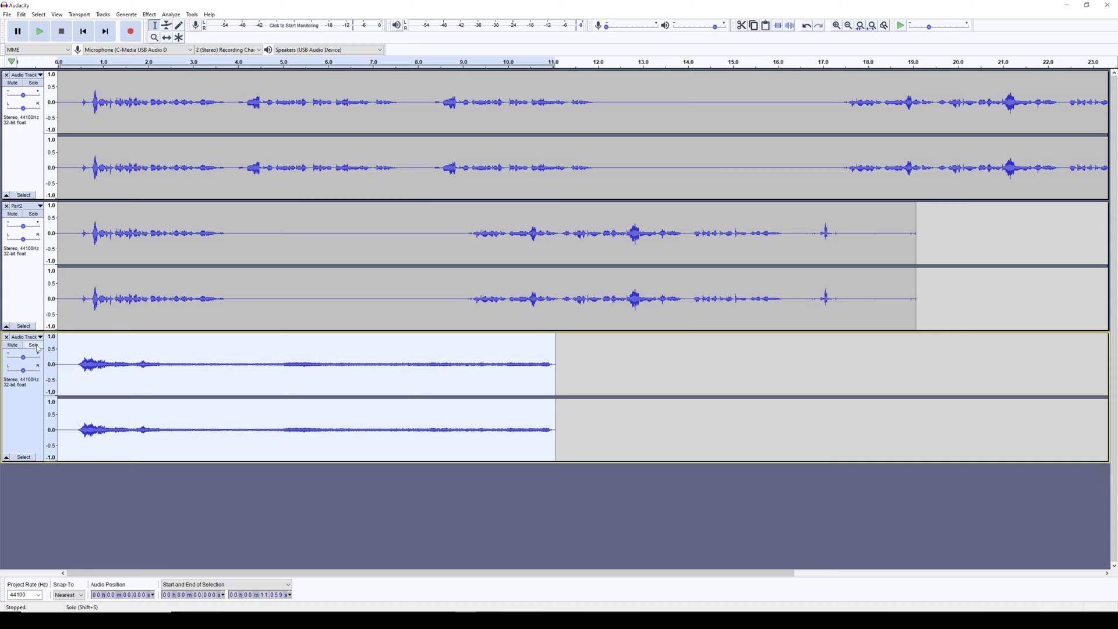
{"action": "left_click", "coordinate": [206, 317]}
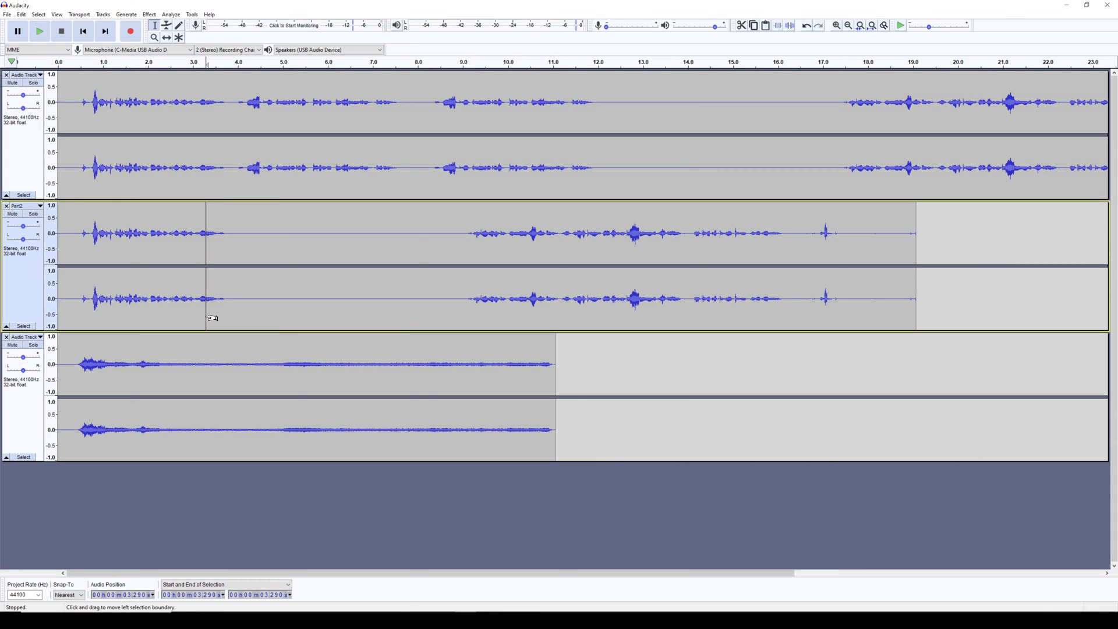
{"action": "left_click", "coordinate": [149, 14]}
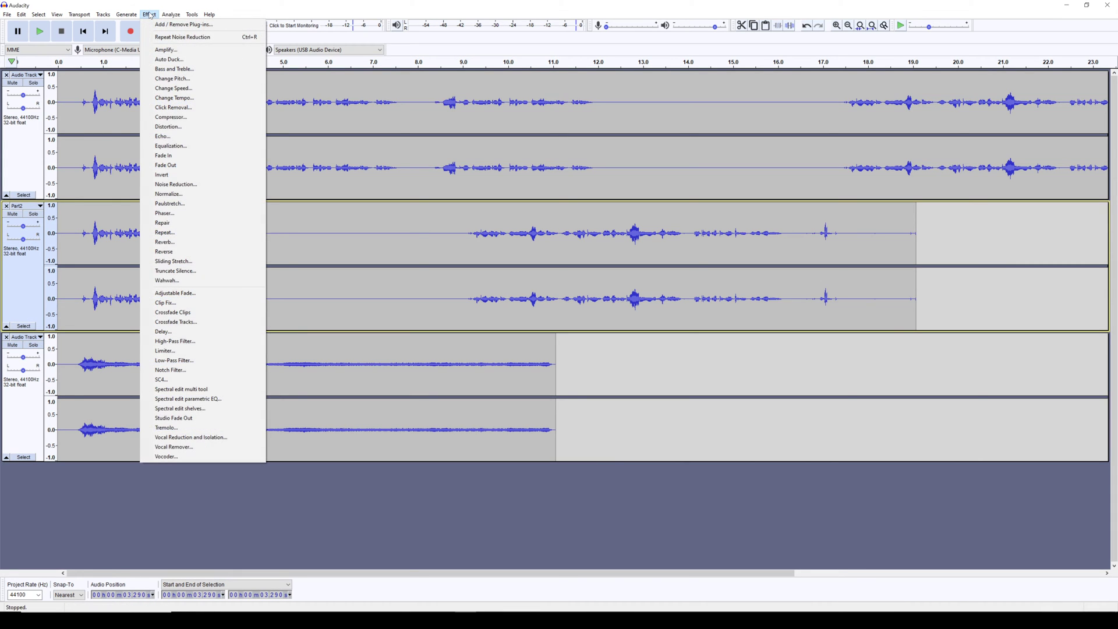
{"action": "left_click", "coordinate": [174, 185]}
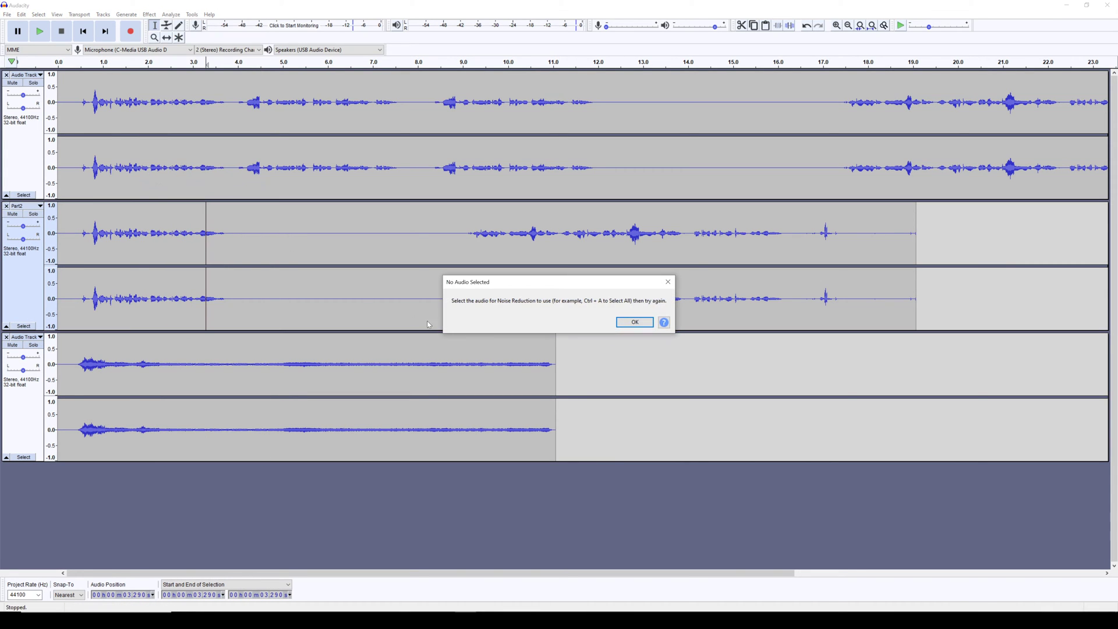
{"action": "left_click", "coordinate": [629, 325]}
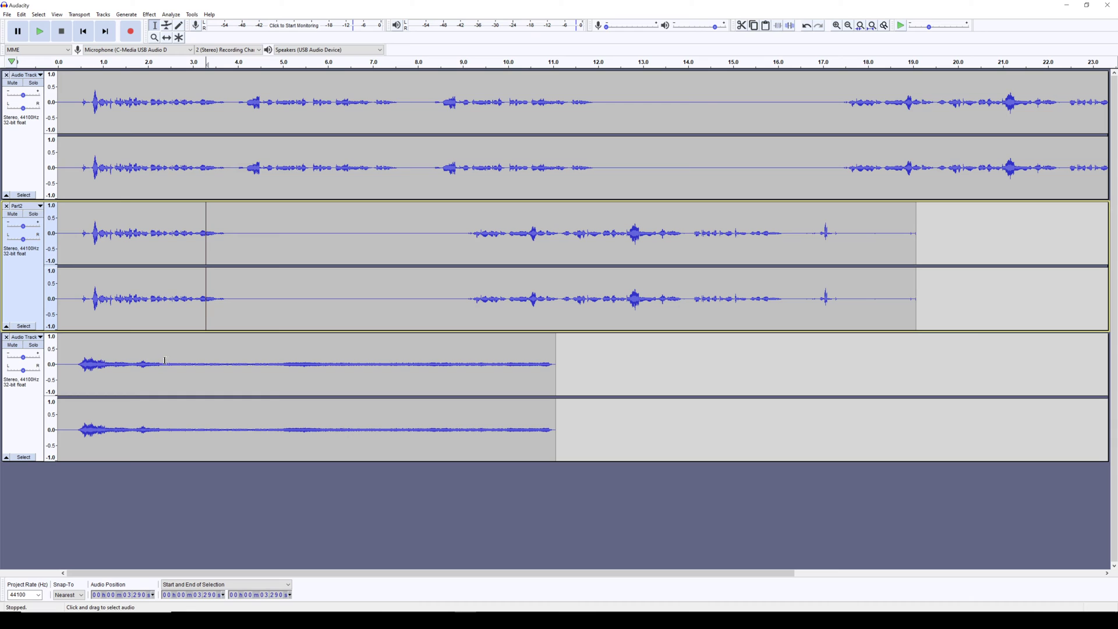
- Capture a new noise profile from about 2.49 to 2.79 s of the third audio track, then clear the selection
{"action": "left_click_drag", "start_coordinate": [170, 364], "coordinate": [184, 363]}
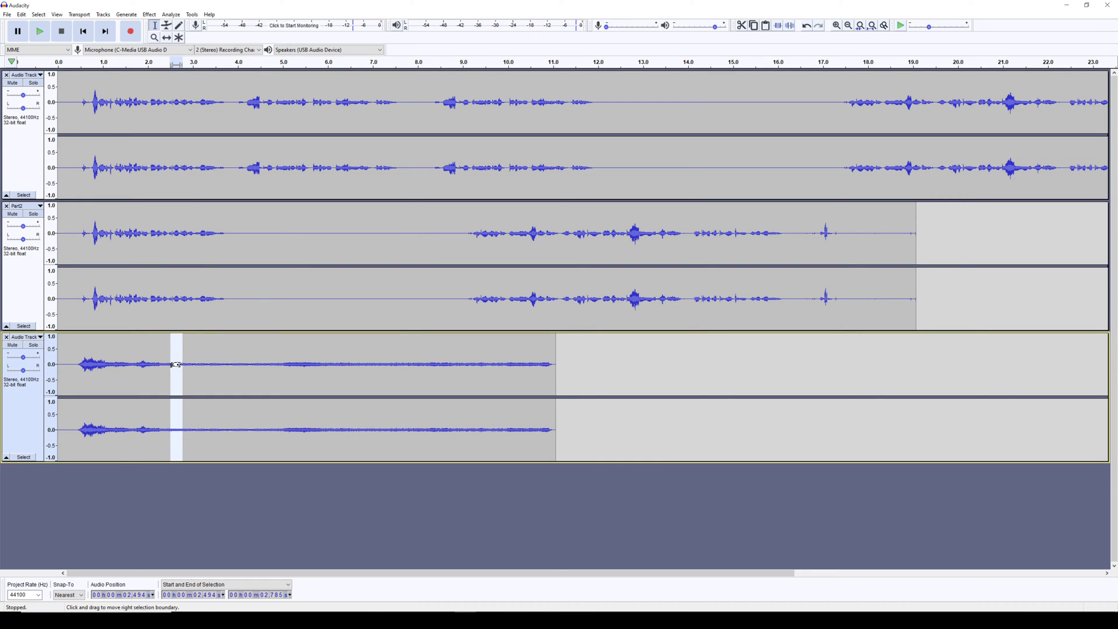
{"action": "left_click", "coordinate": [149, 14]}
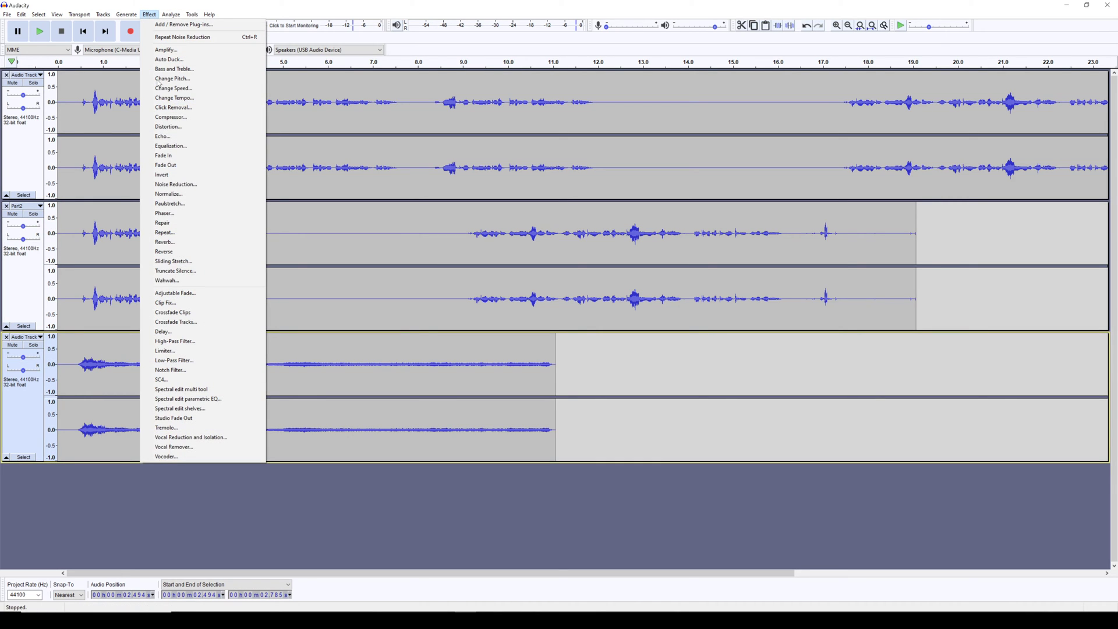
{"action": "left_click", "coordinate": [196, 185]}
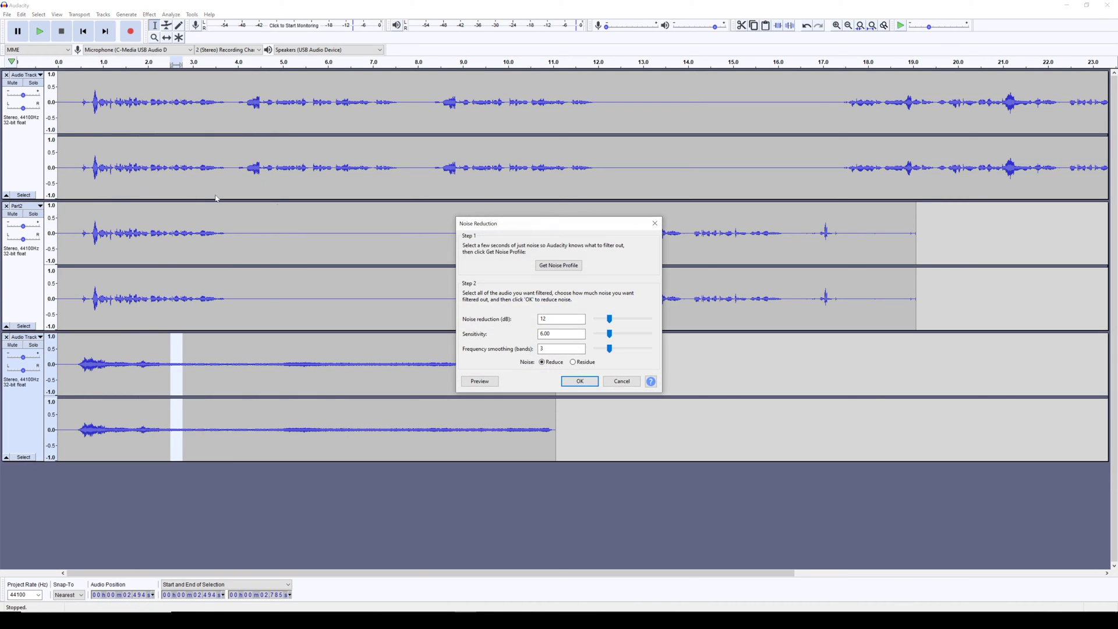
{"action": "left_click", "coordinate": [575, 266]}
{"action": "left_click", "coordinate": [224, 356]}
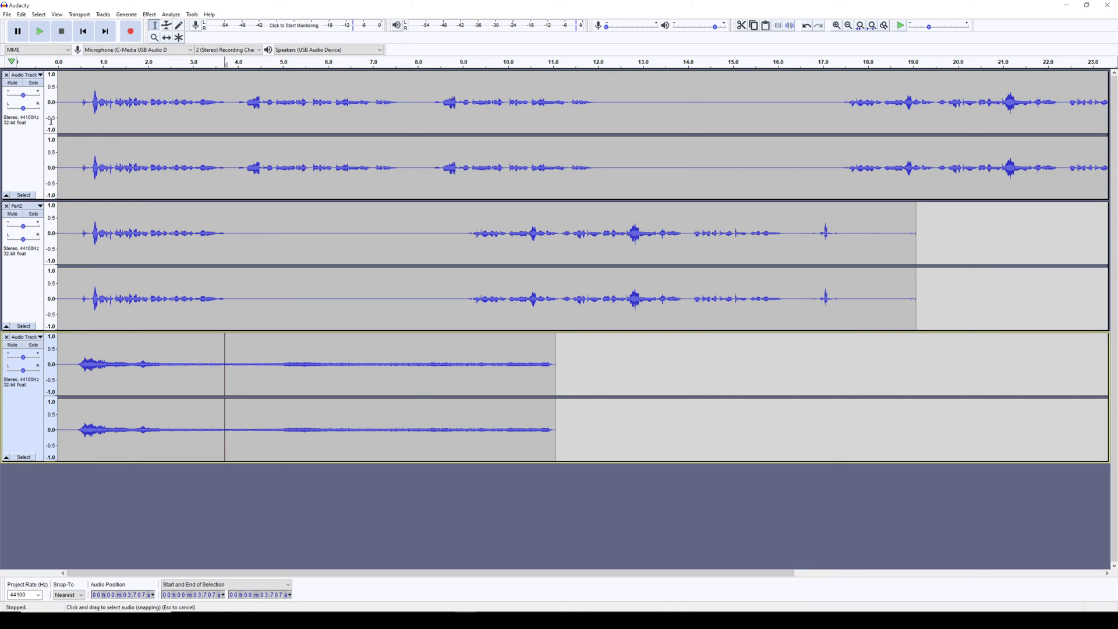
{"action": "left_click", "coordinate": [29, 195]}
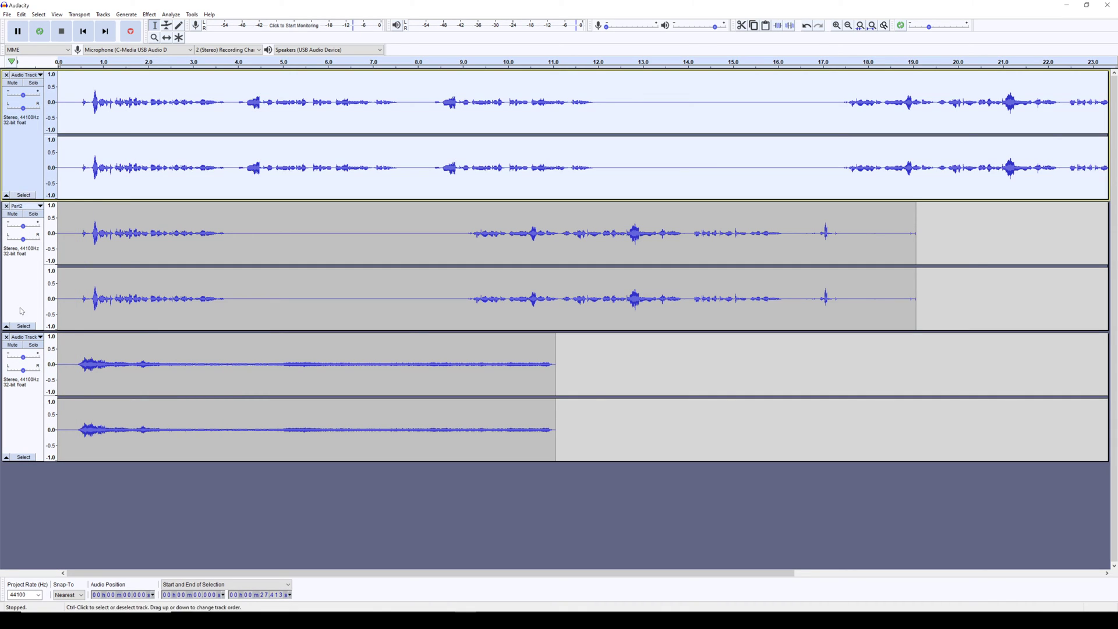
{"action": "left_click", "coordinate": [20, 329], "text": "shift"}
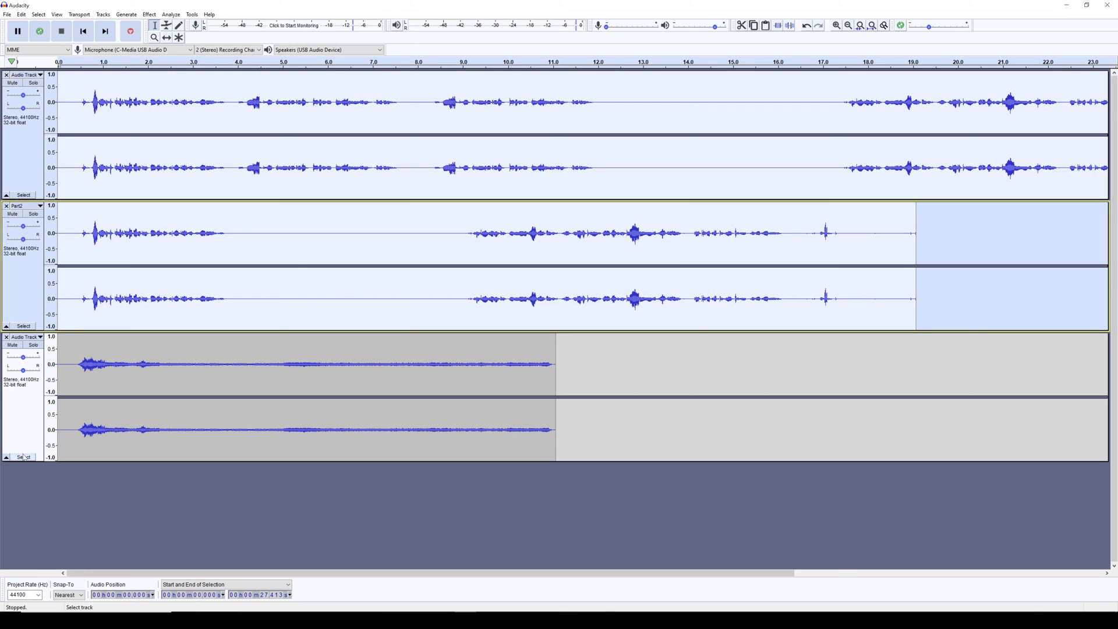
{"action": "left_click", "coordinate": [23, 457], "text": "shift"}
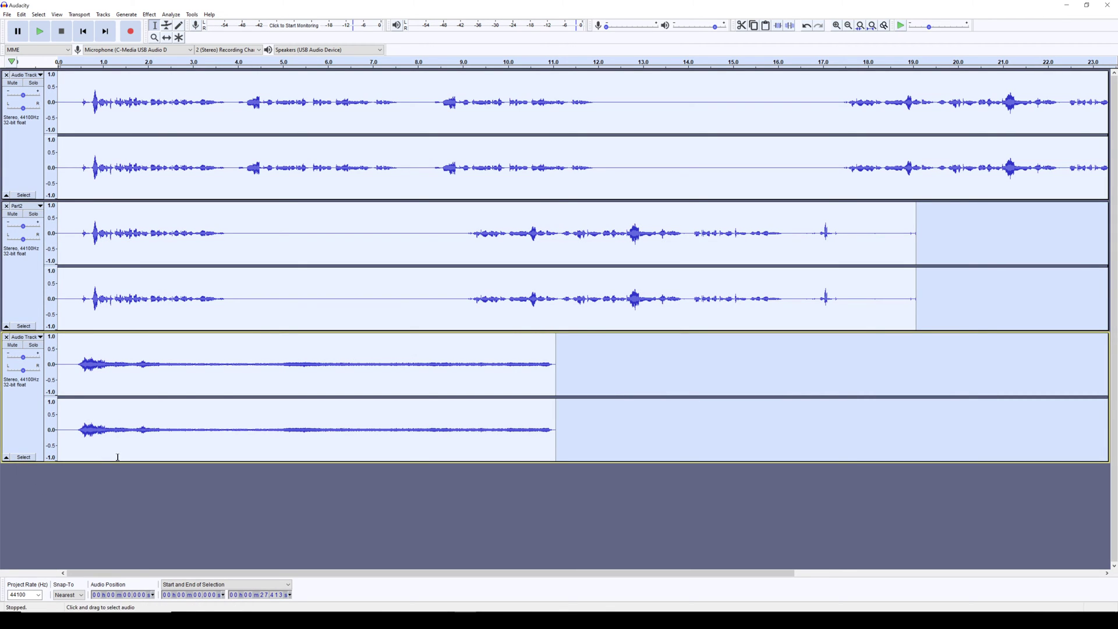
{"action": "left_click", "coordinate": [165, 438]}
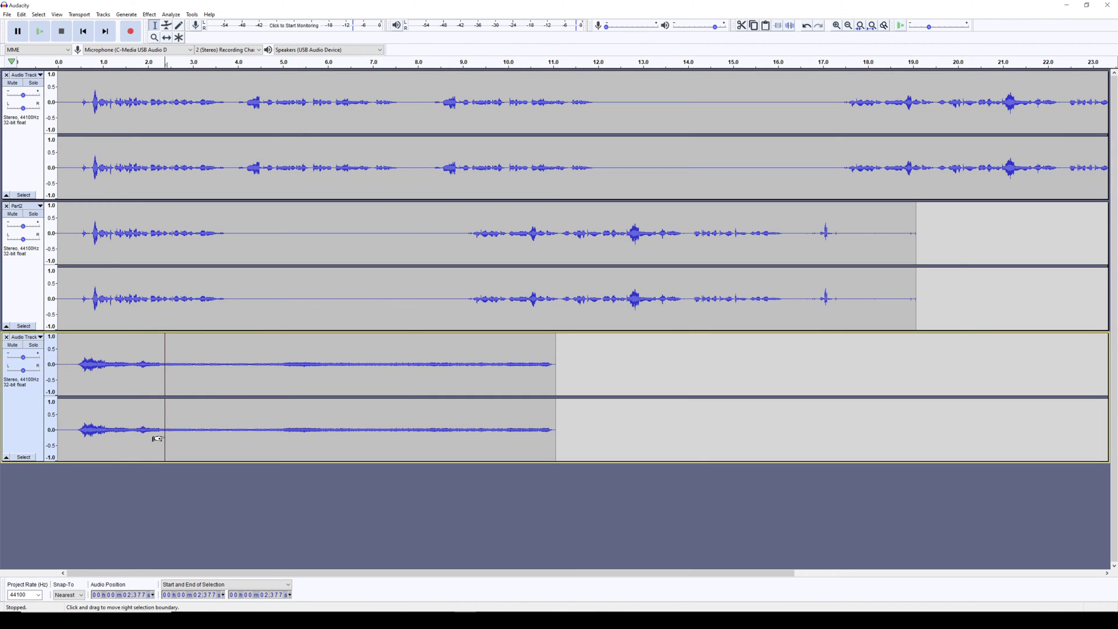
- Apply Noise Reduction to all three tracks in full with 12 dB, sensitivity 6.00 and 3 smoothing bands, then clear the selection
{"action": "key", "text": "ctrl+a"}
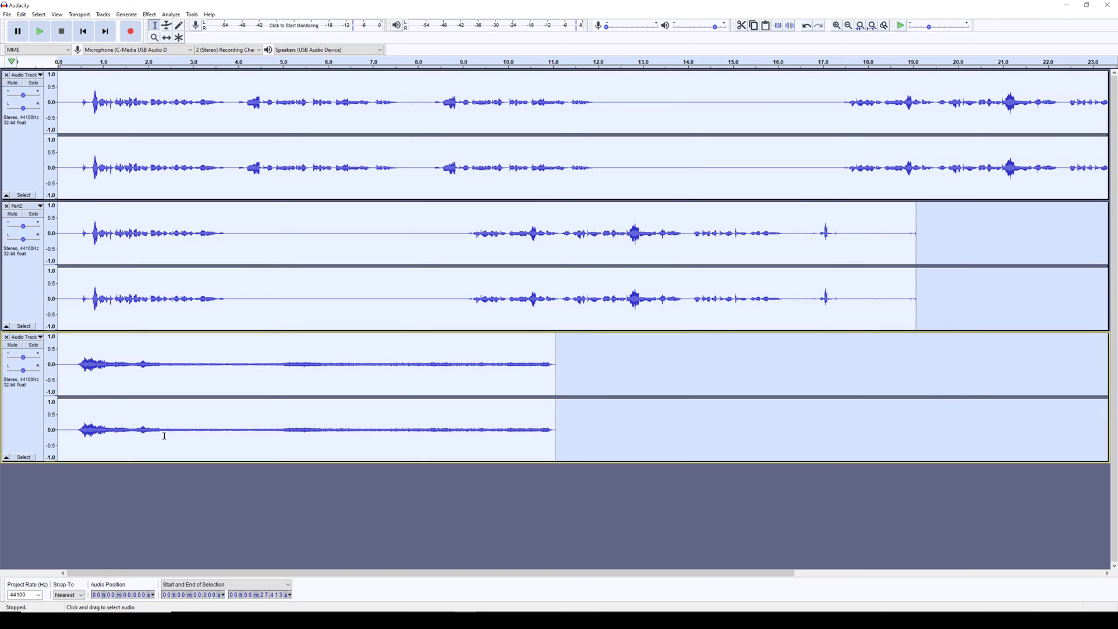
{"action": "left_click", "coordinate": [149, 15]}
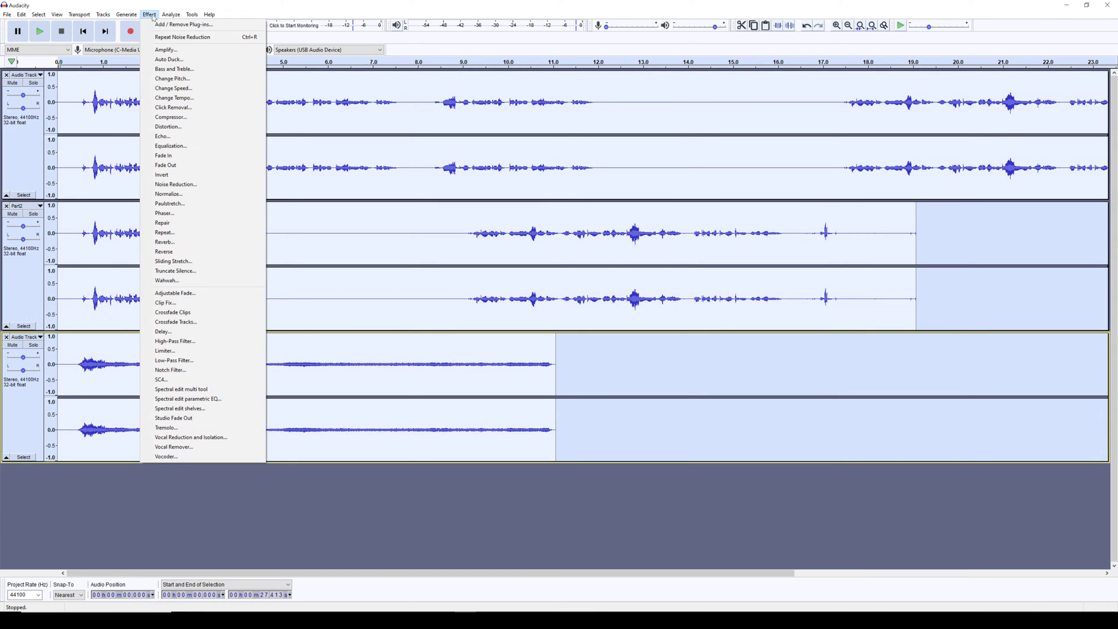
{"action": "left_click", "coordinate": [163, 184]}
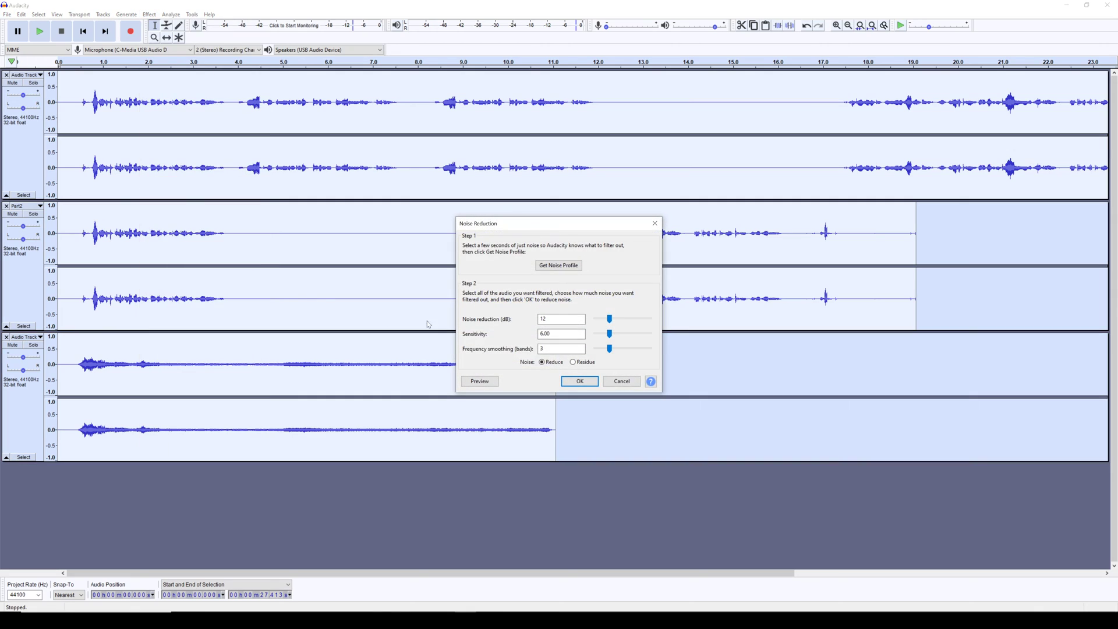
{"action": "left_click", "coordinate": [590, 384]}
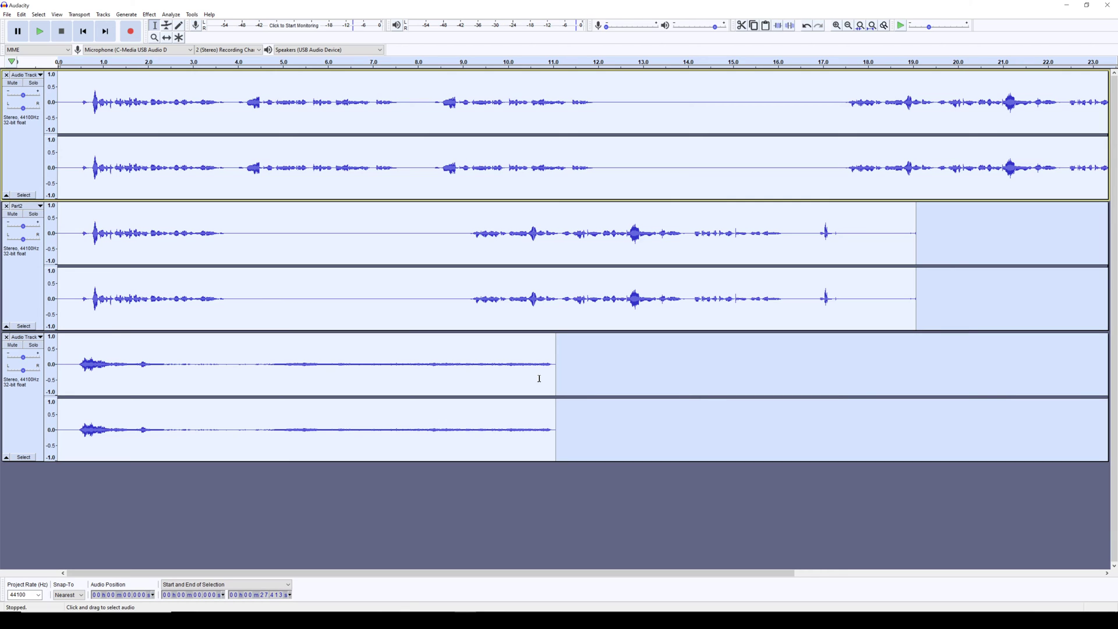
{"action": "left_click", "coordinate": [434, 295]}
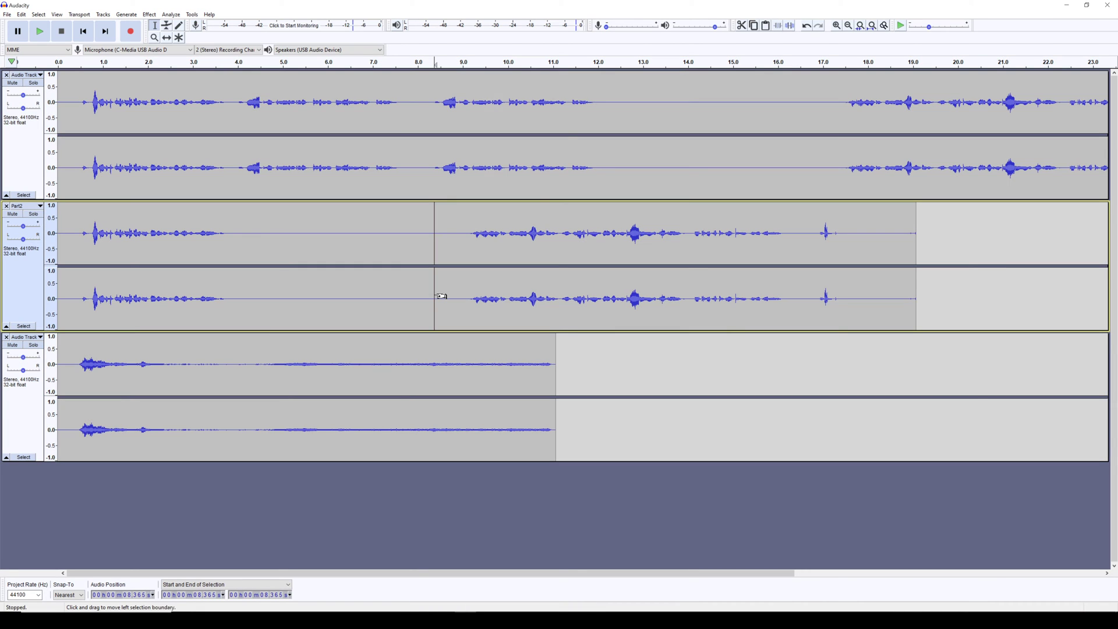
- Amplify the first track's audio from about 0.43 to 3.81 s to a new peak amplitude of 0.0 dB, without clipping
{"action": "left_click_drag", "start_coordinate": [77, 101], "coordinate": [230, 114]}
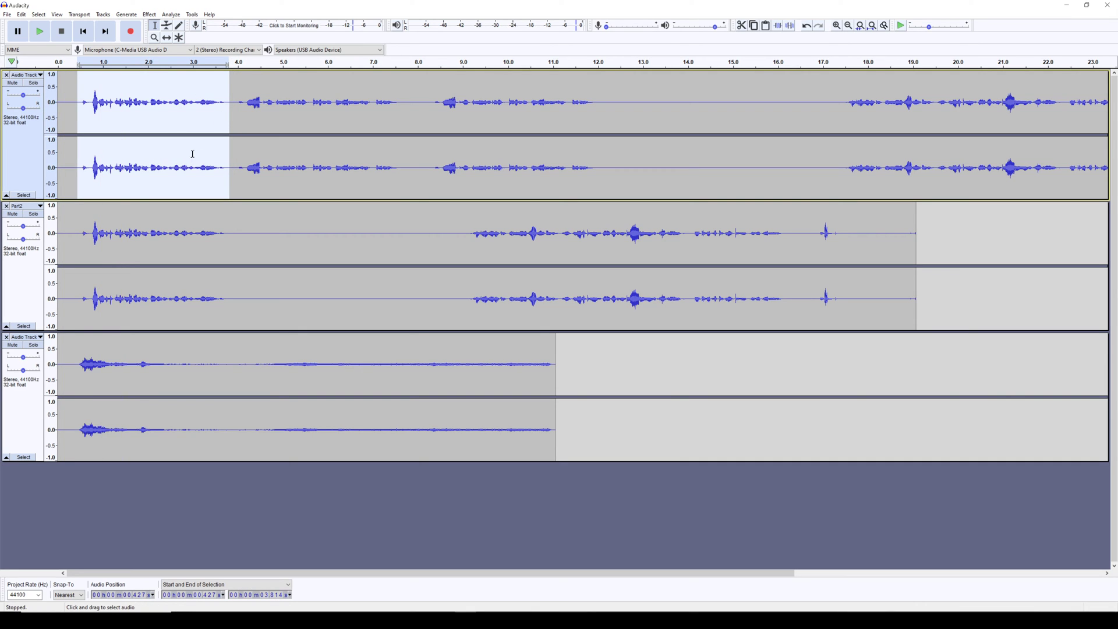
{"action": "left_click", "coordinate": [149, 15]}
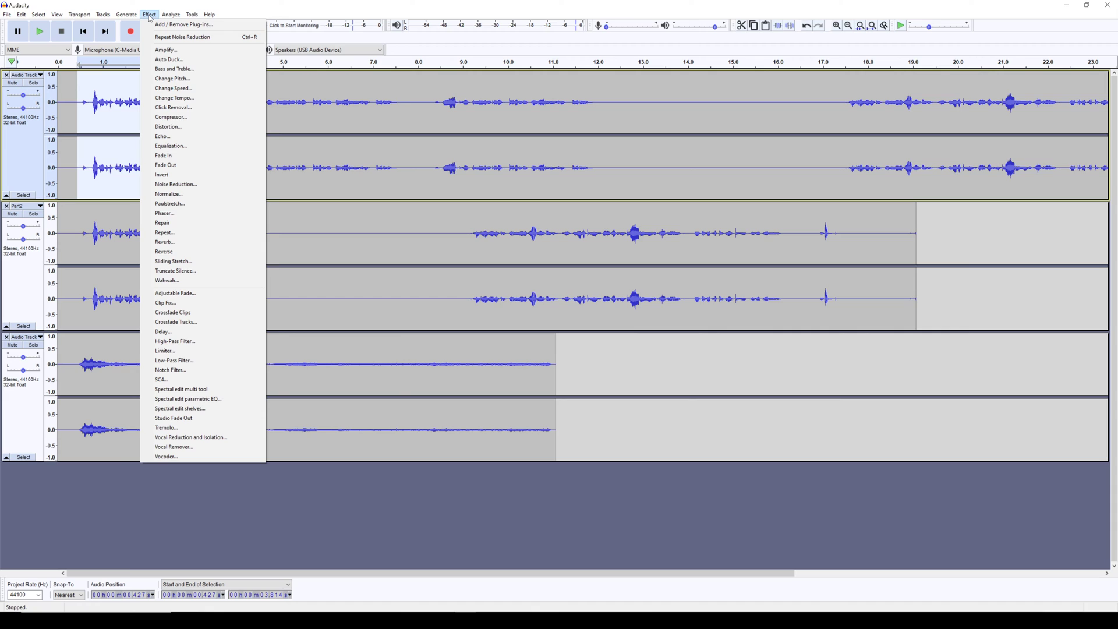
{"action": "left_click", "coordinate": [167, 50]}
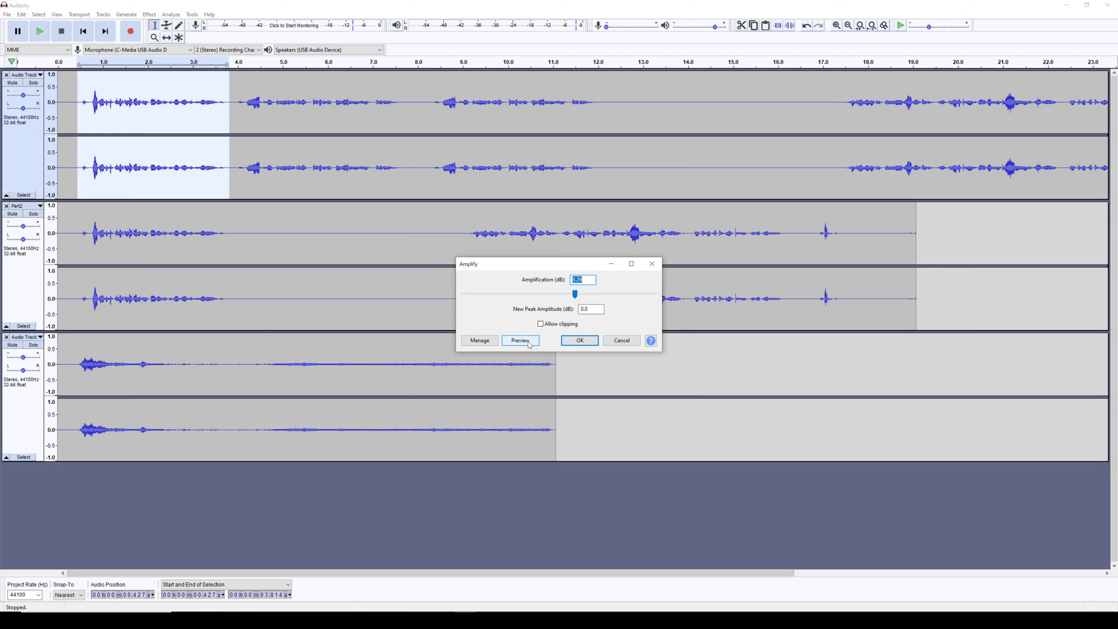
{"action": "left_click", "coordinate": [591, 344]}
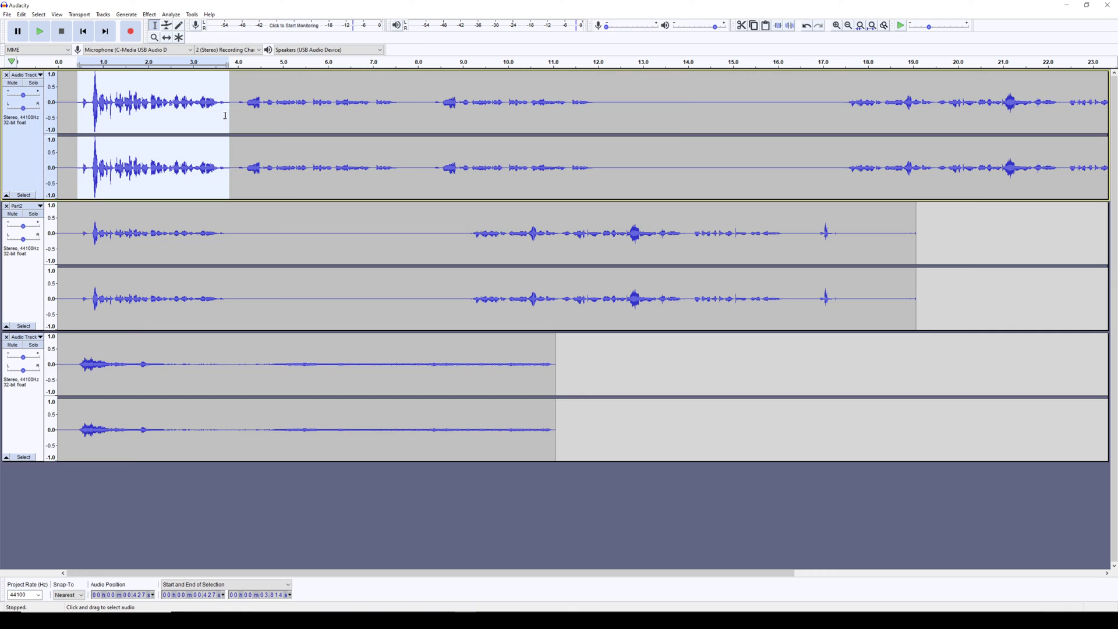
{"action": "mouse_move", "coordinate": [25, 97]}
{"action": "left_click_drag", "start_coordinate": [25, 99], "coordinate": [27, 99]}
{"action": "left_click", "coordinate": [22, 14]}
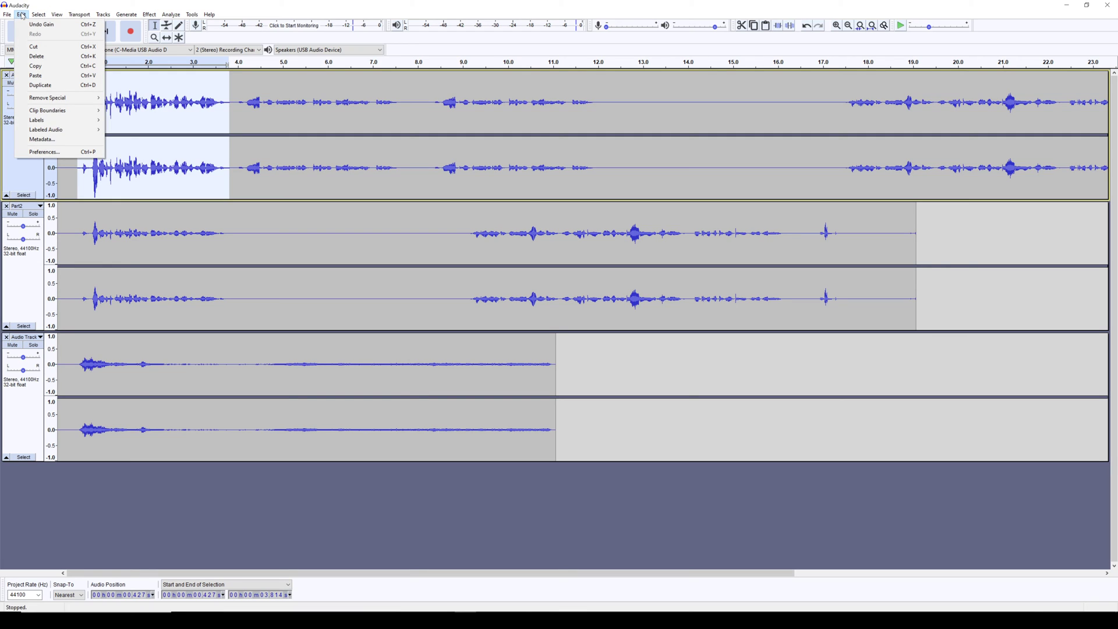
{"action": "left_click", "coordinate": [21, 14]}
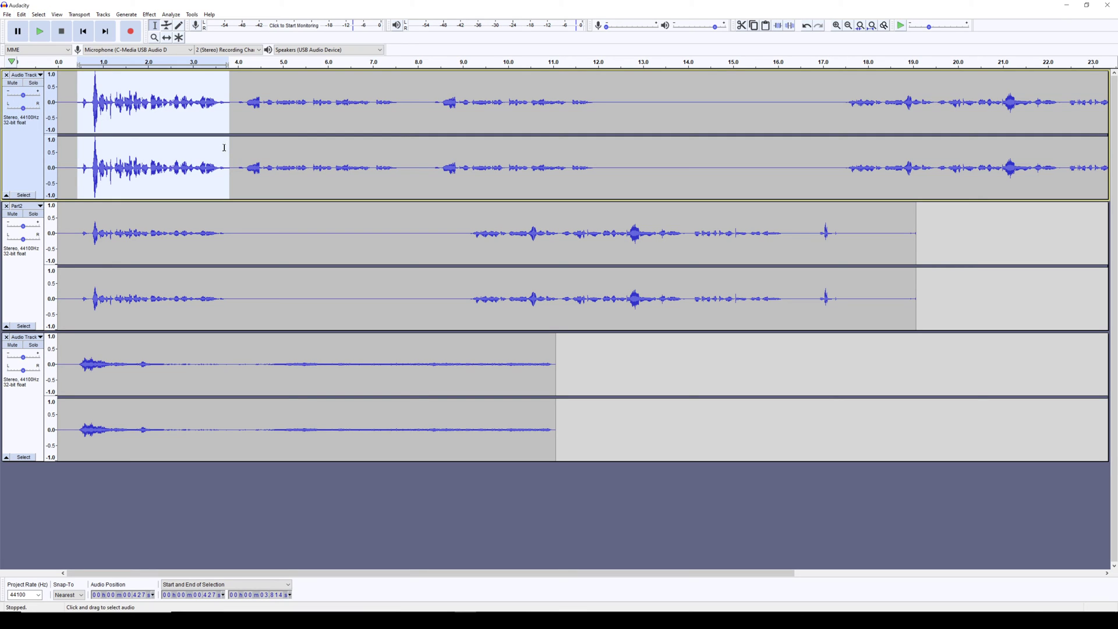
- Normalize the first track from about 3.97 to 8.04 s to a -1.0 dB peak amplitude, with DC offset removed
{"action": "left_click", "coordinate": [237, 166]}
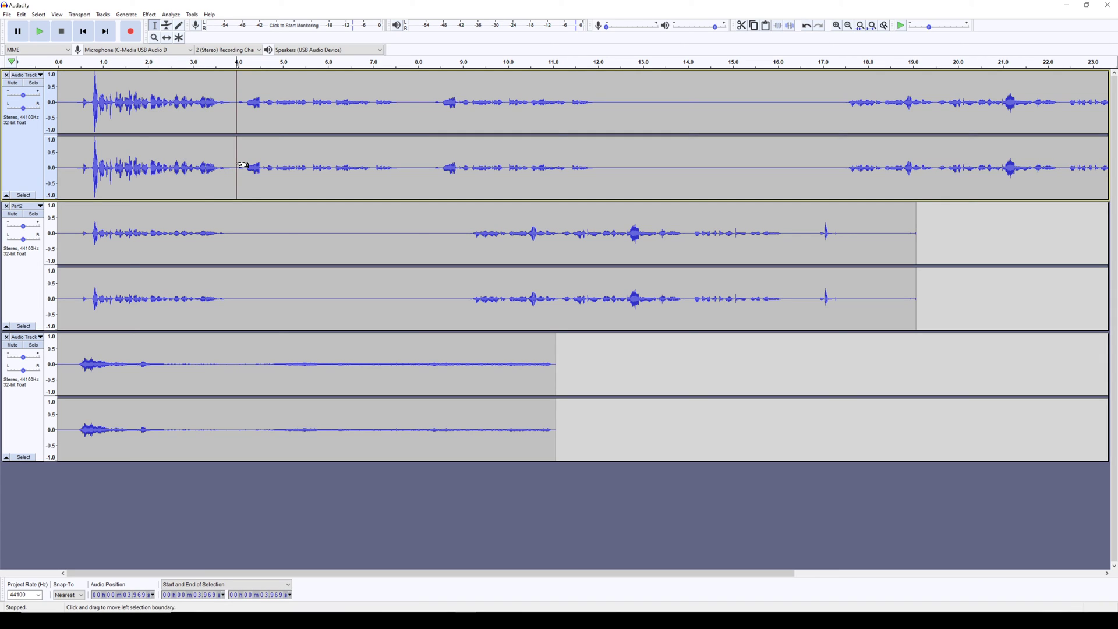
{"action": "left_click_drag", "start_coordinate": [230, 166], "coordinate": [412, 163]}
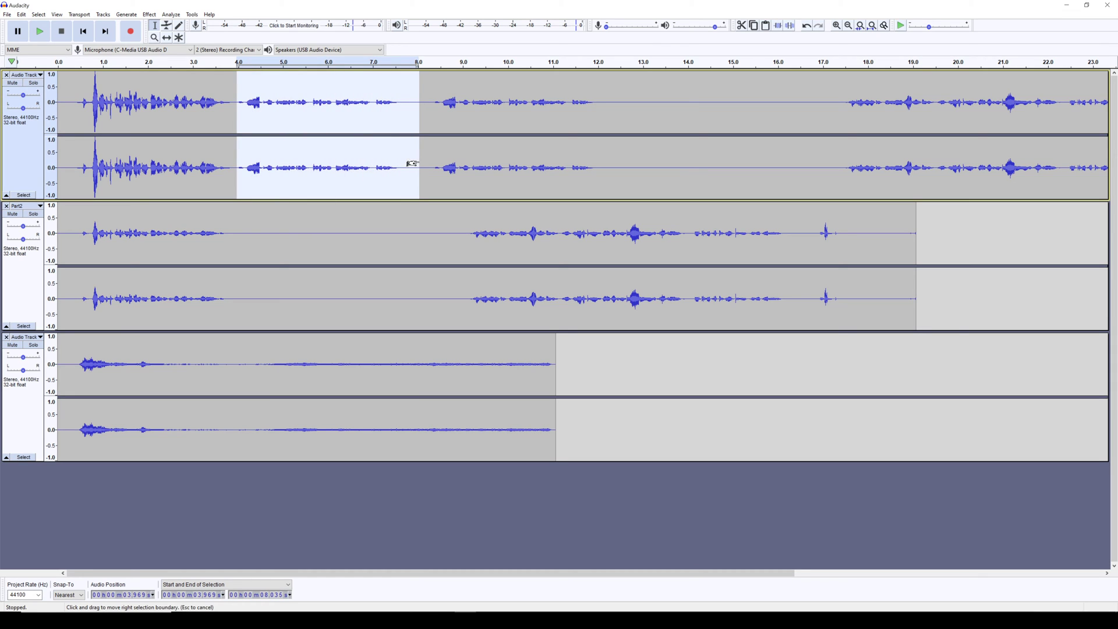
{"action": "left_click", "coordinate": [151, 15]}
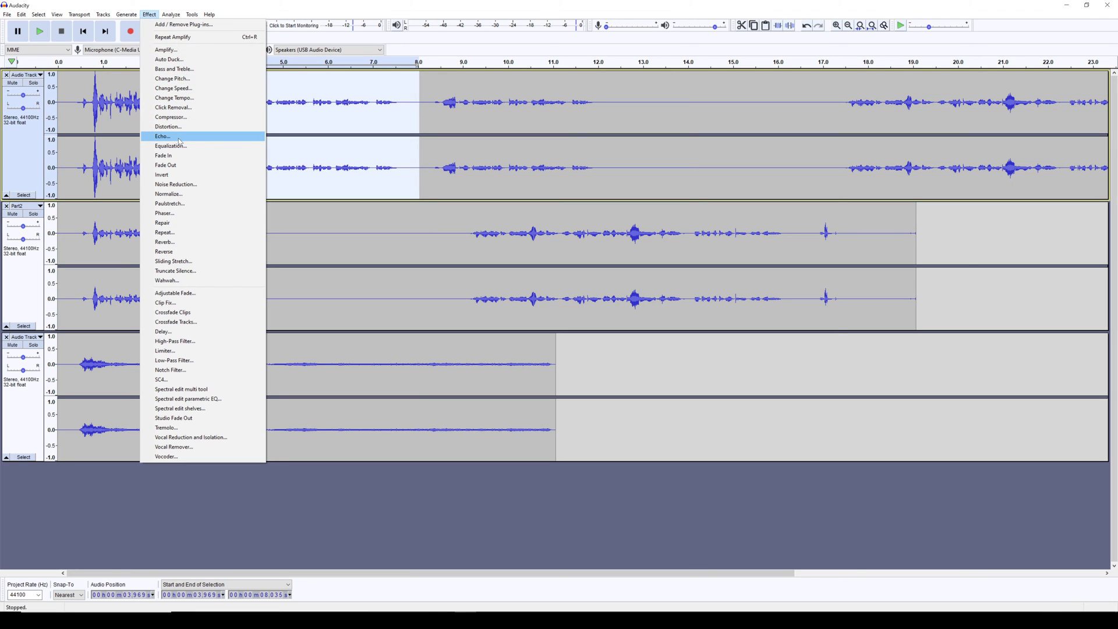
{"action": "left_click", "coordinate": [166, 194]}
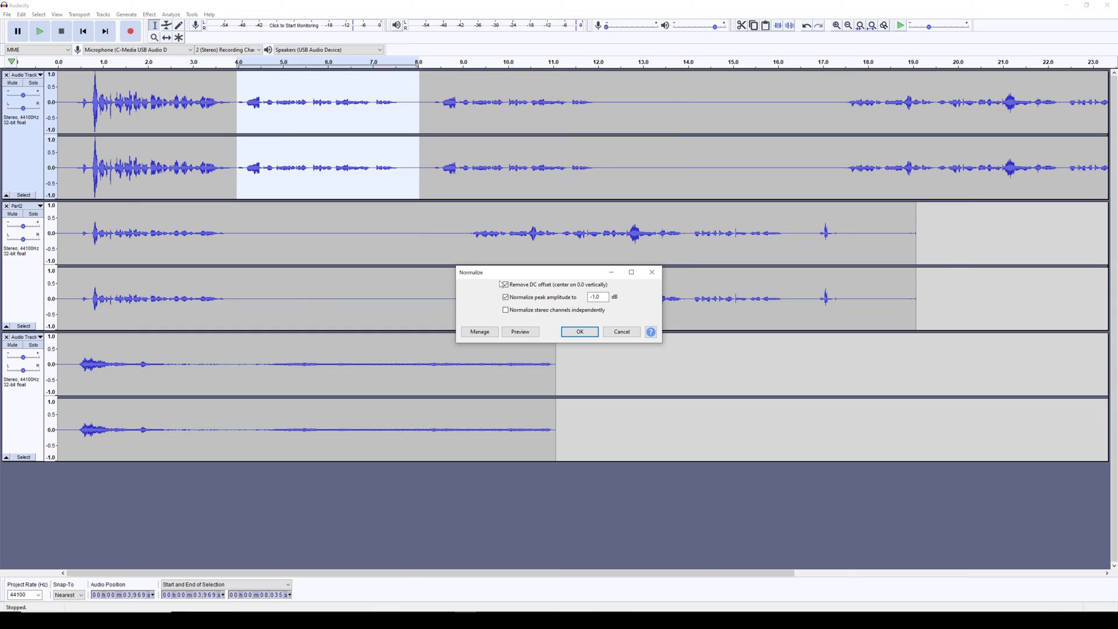
{"action": "left_click", "coordinate": [580, 331]}
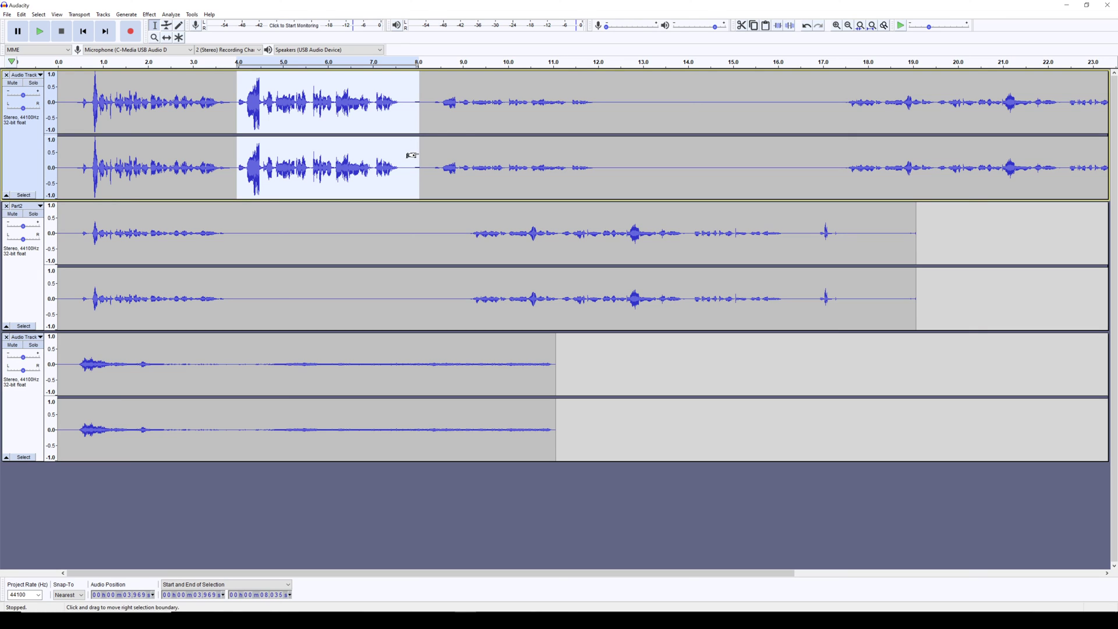
- Apply Phaser to the first track from about 8.21 to 12.14 s with 2 stages, 0.4 Hz LFO and -6.0 dB output gain, then clear the selection
{"action": "left_click_drag", "start_coordinate": [428, 93], "coordinate": [604, 102]}
{"action": "left_click", "coordinate": [152, 15]}
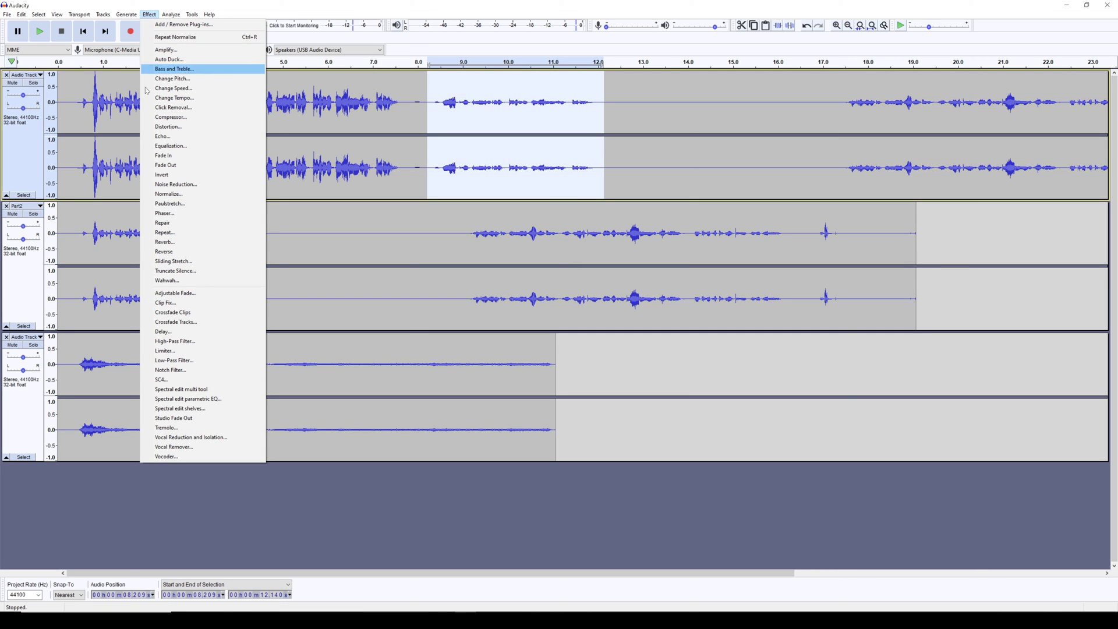
{"action": "left_click", "coordinate": [164, 213]}
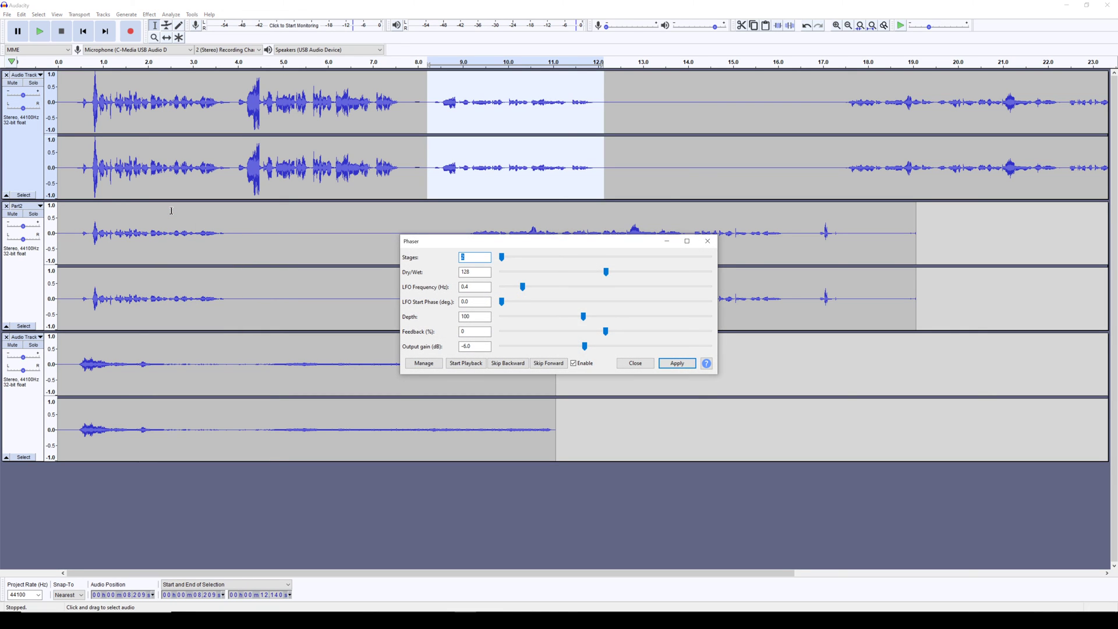
{"action": "left_click", "coordinate": [681, 365]}
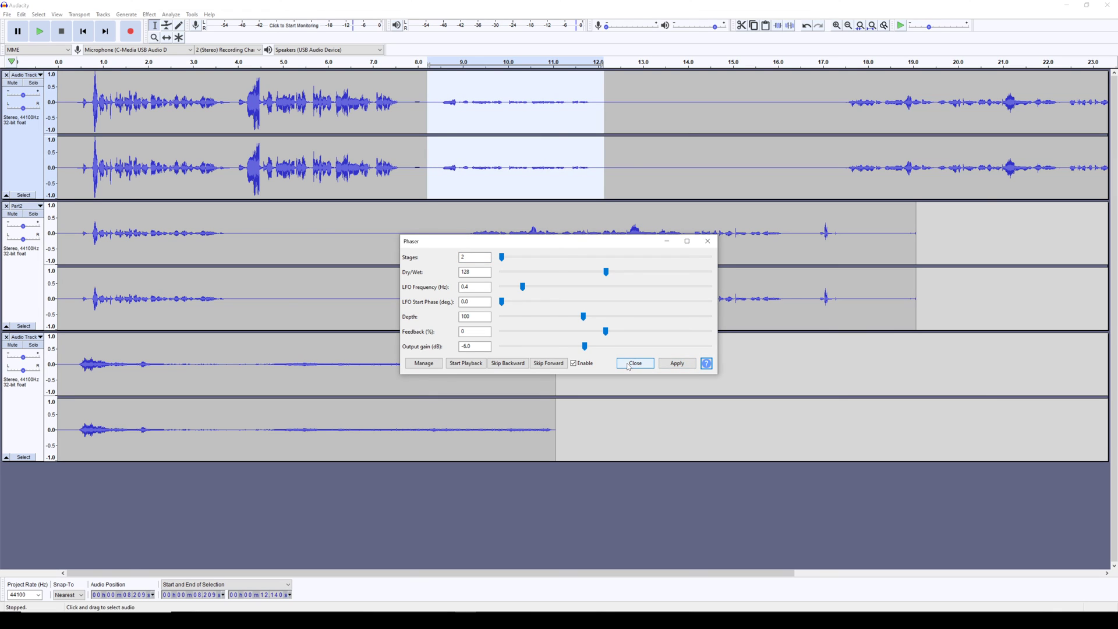
{"action": "left_click", "coordinate": [648, 365]}
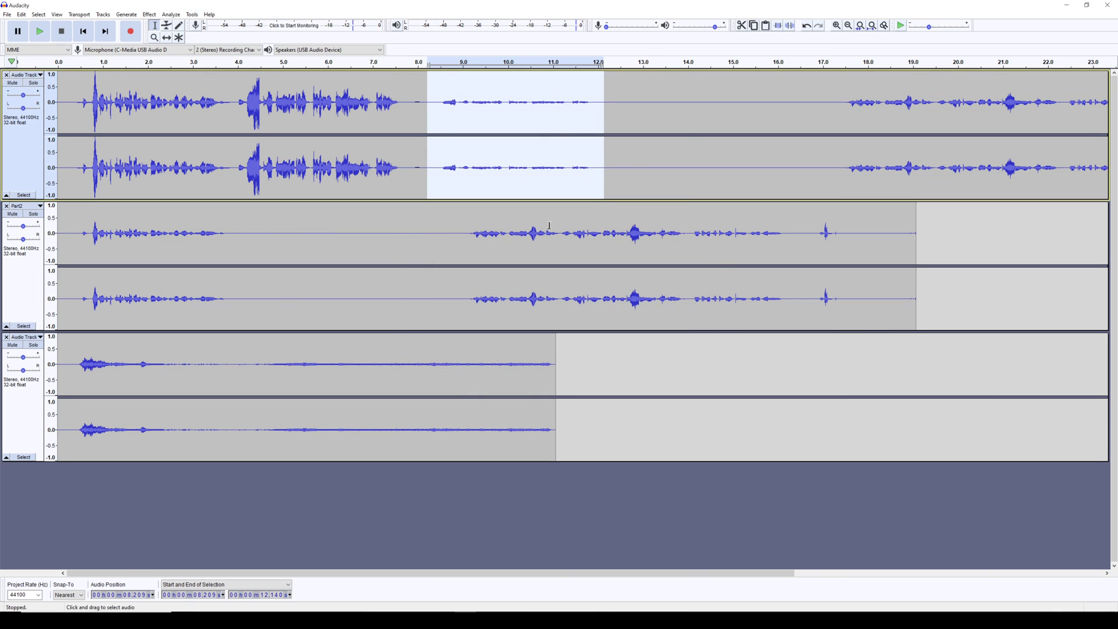
{"action": "left_click", "coordinate": [570, 148]}
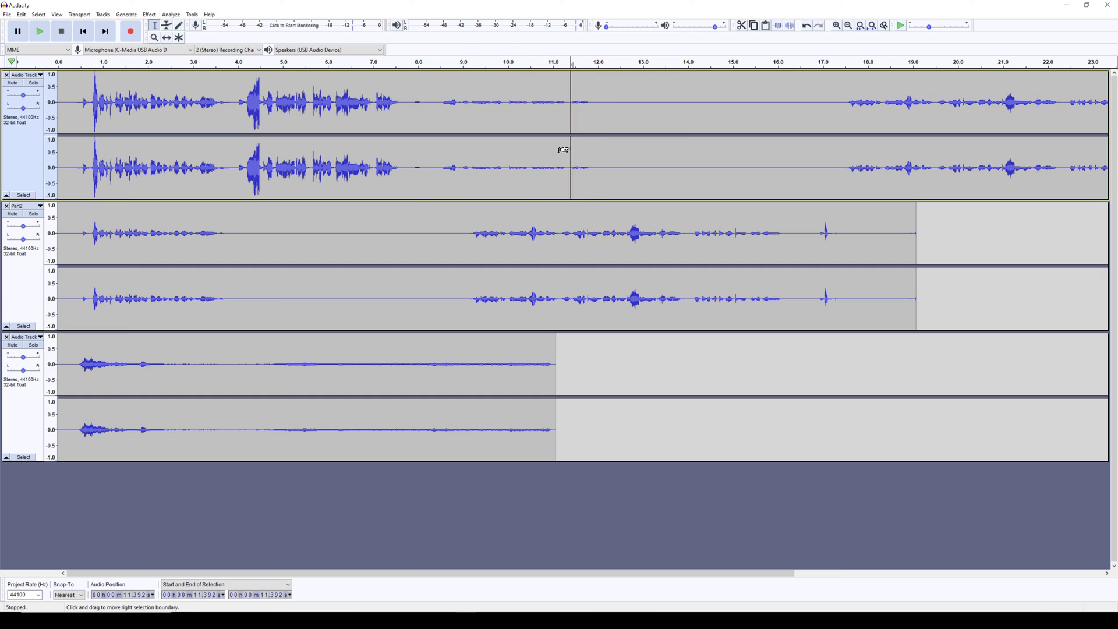
- Show the list of available effects
{"action": "left_click", "coordinate": [152, 16]}
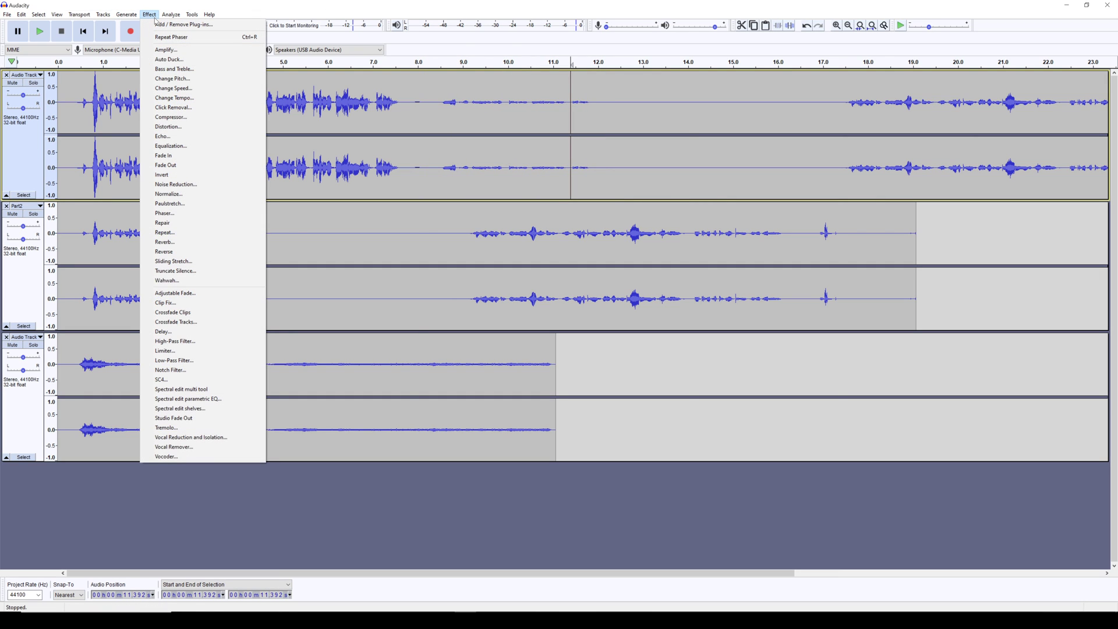